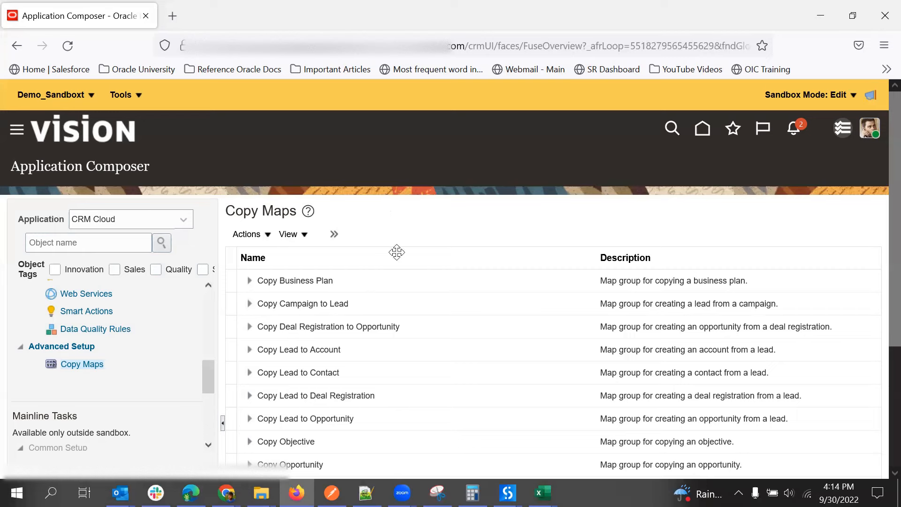
Step: Expand the Copy Lead to Deal Registration group, open the Copy Lead To Deal Registration Map and leave it without saving
scroll(396, 254, "down", 3)
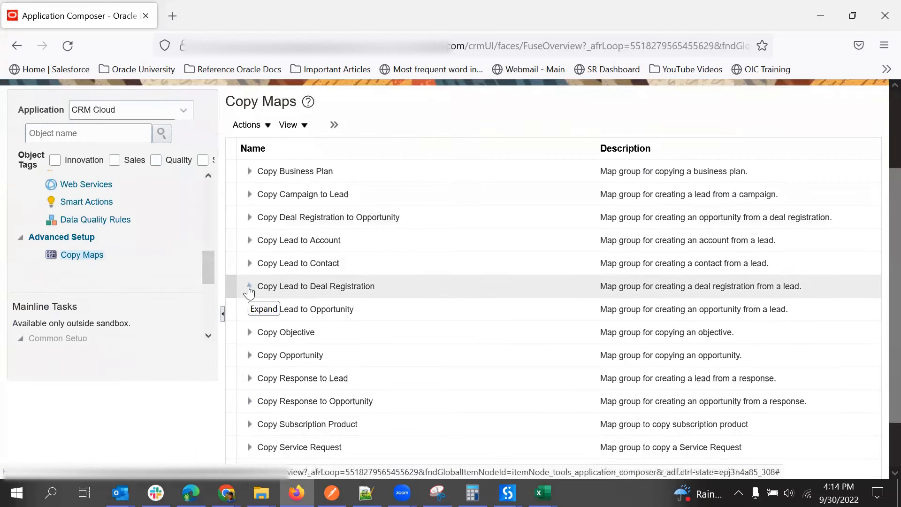
left_click(249, 286)
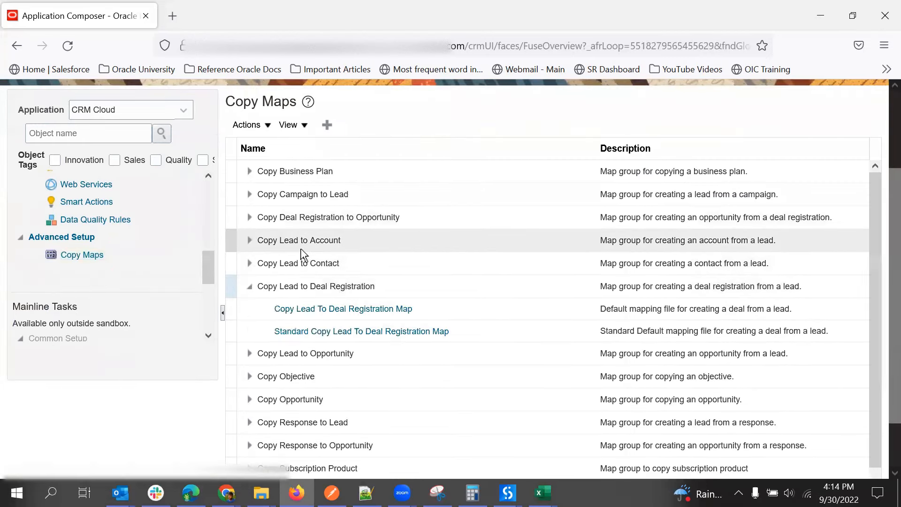
scroll(302, 255, "up", 1)
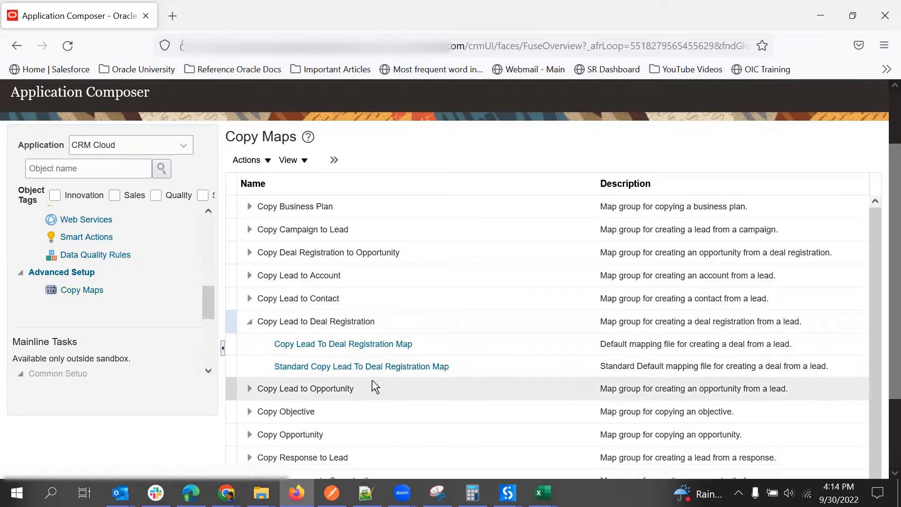
left_click(323, 343)
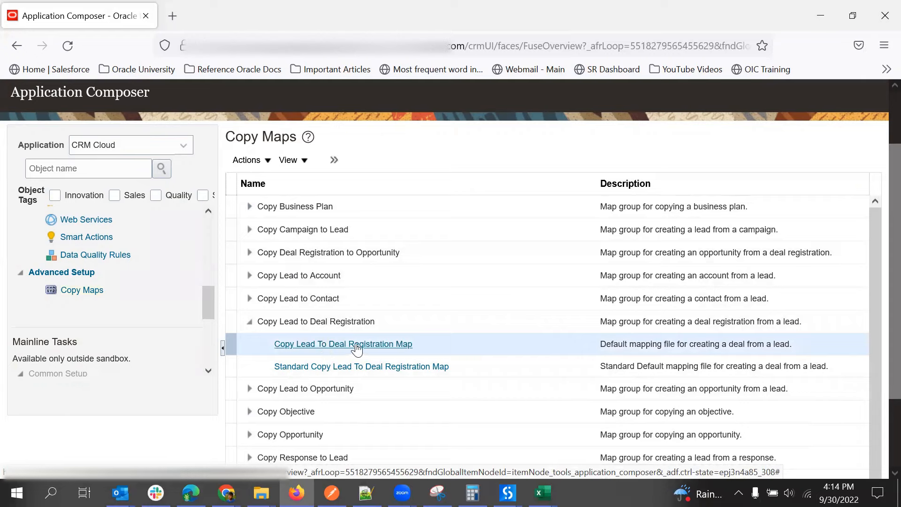
left_click(372, 348)
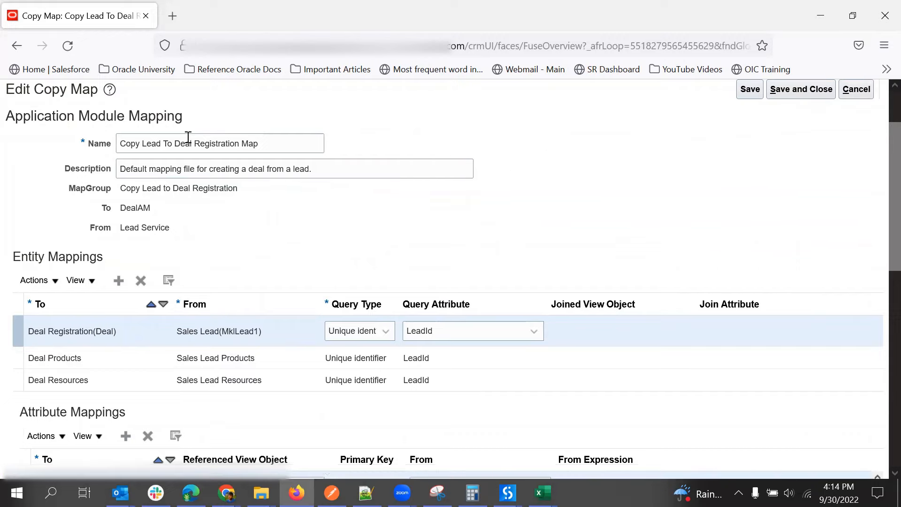
left_click(860, 90)
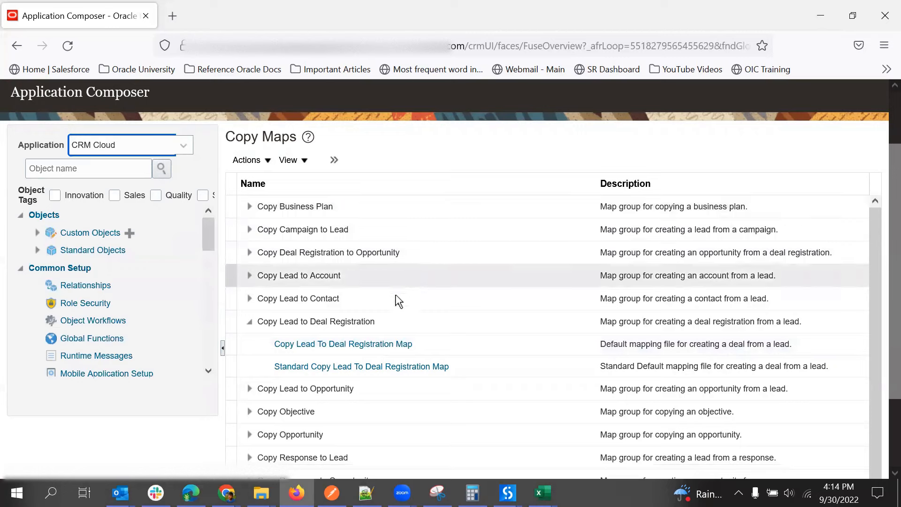
Step: Select the Copy Lead To Deal Registration Map row and check which actions are available for it
left_click(468, 348)
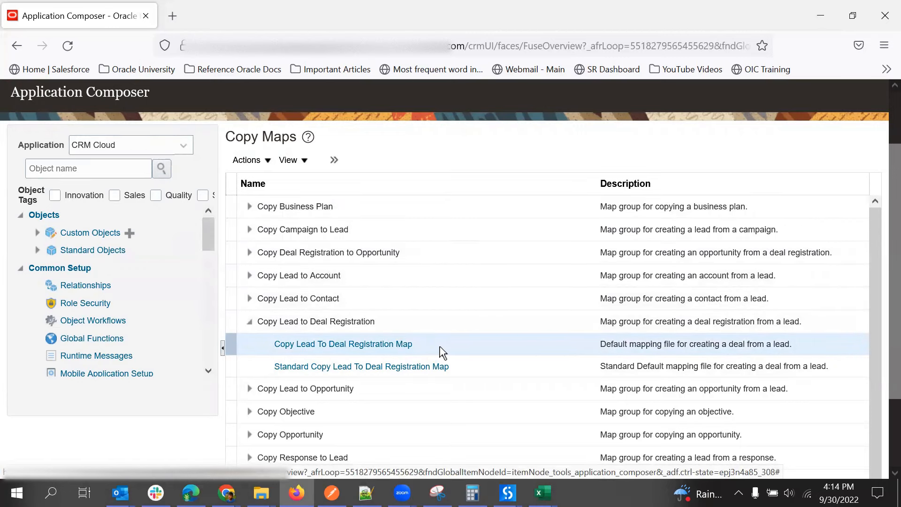
left_click(267, 161)
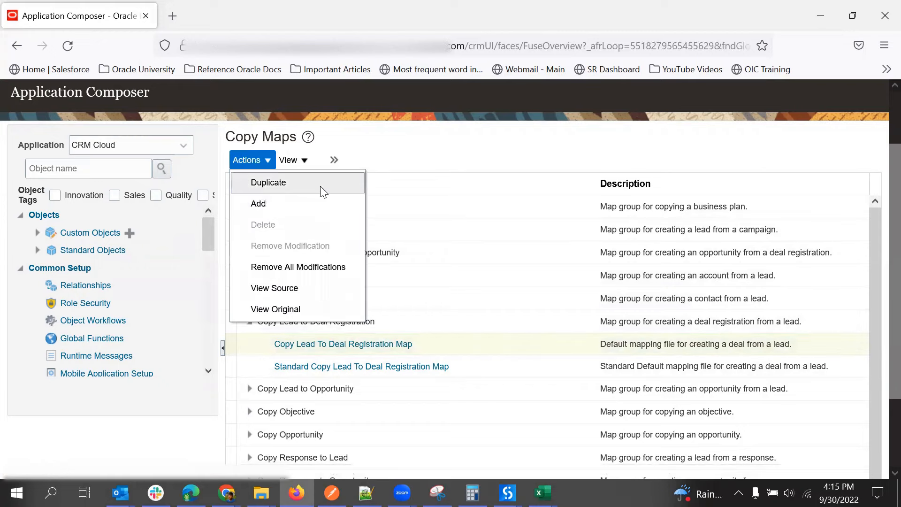
left_click(434, 147)
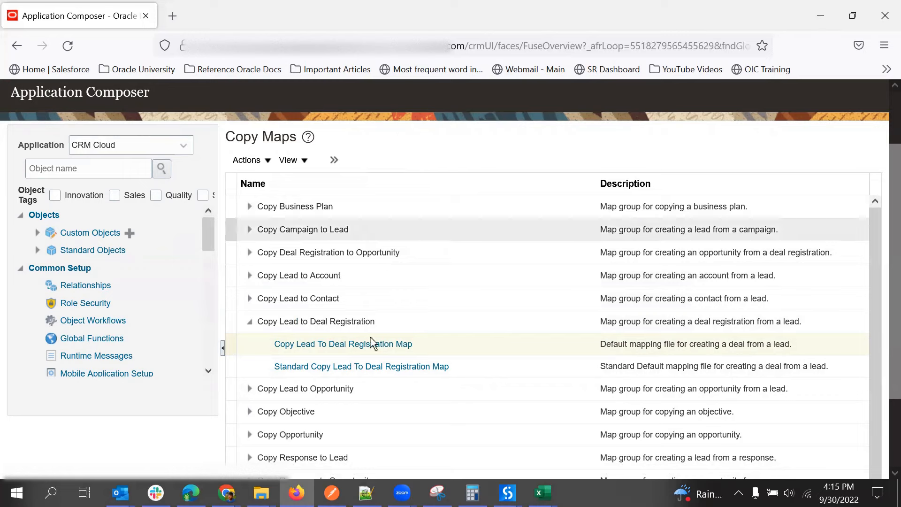
Step: Review the application module and entity mappings of the Copy Lead To Deal Registration Map, and cancel without changes
left_click(322, 343)
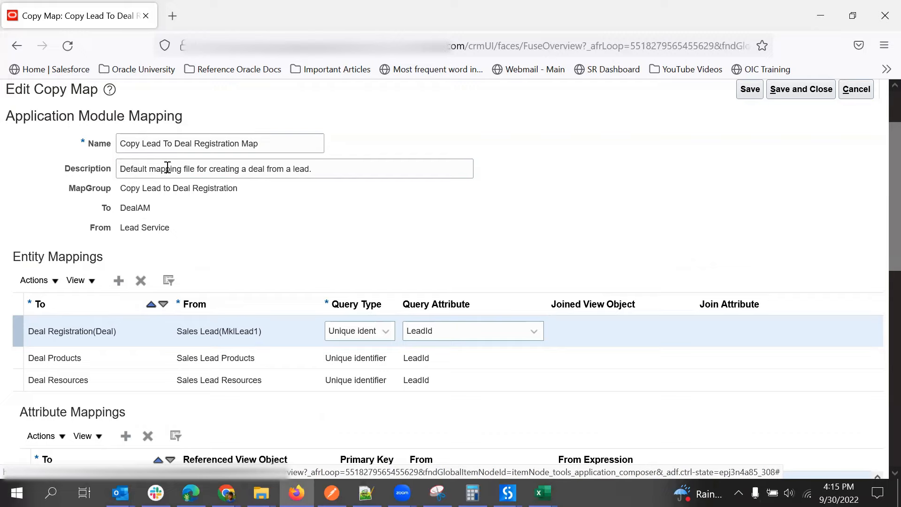
scroll(259, 247, "down", 2)
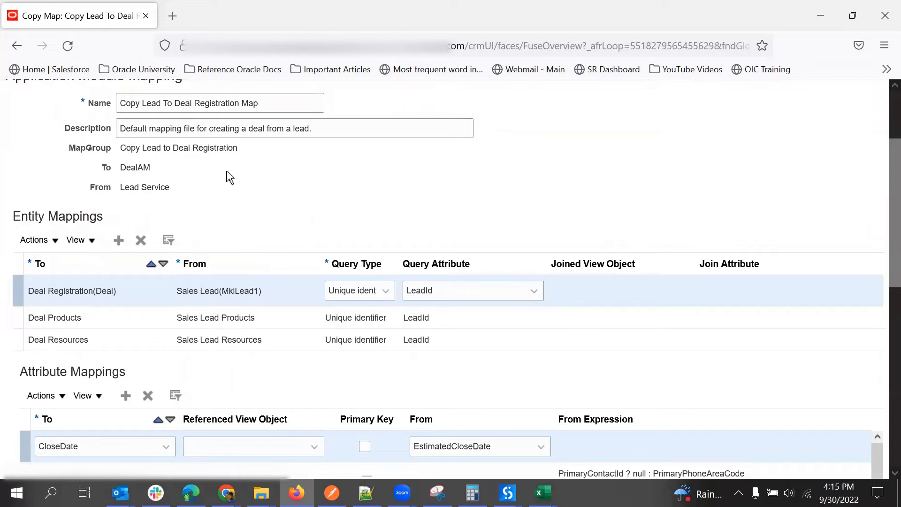
scroll(229, 178, "up", 3)
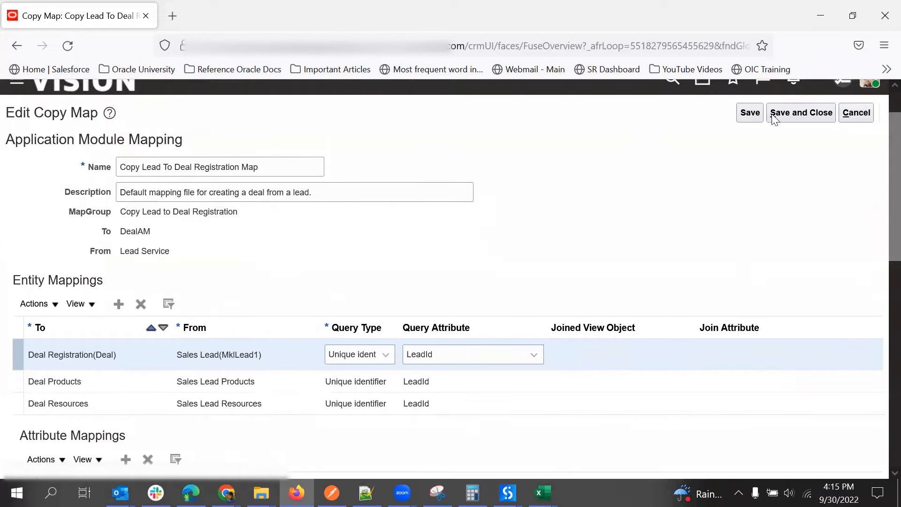
left_click(855, 113)
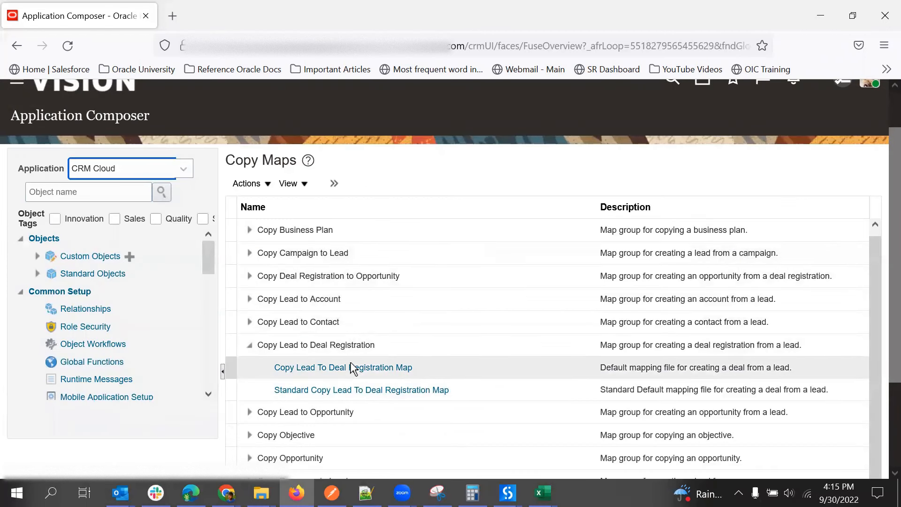
Step: Expand the Copy Lead to Opportunity group and open the Copy Lead To Opportunity Map for editing
scroll(292, 381, "down", 5)
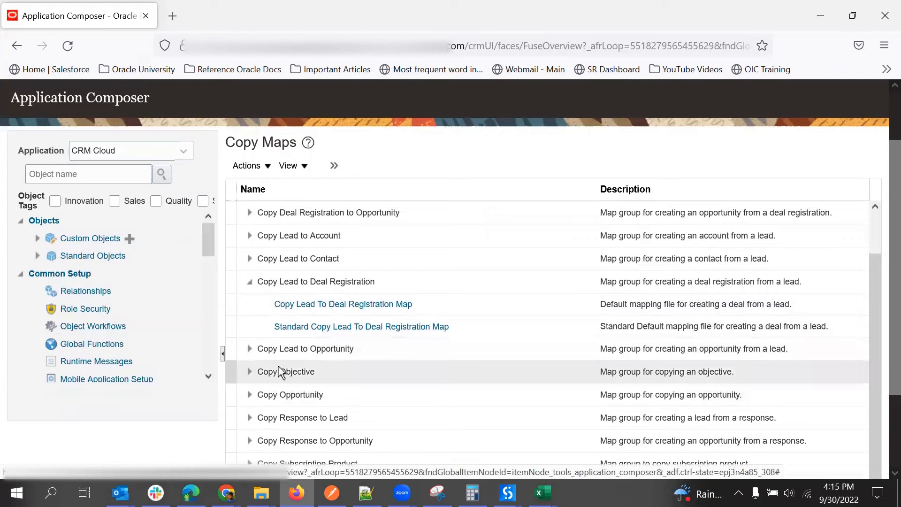
left_click(249, 348)
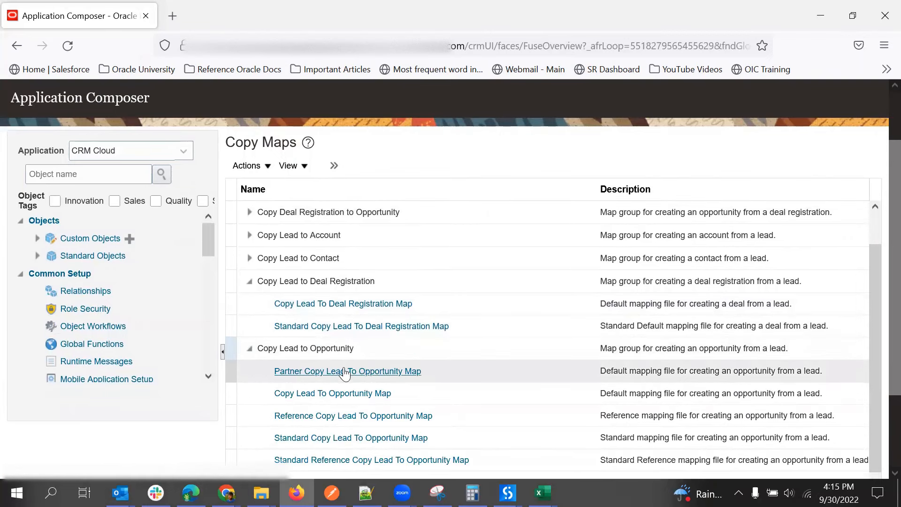
scroll(433, 371, "down", 2)
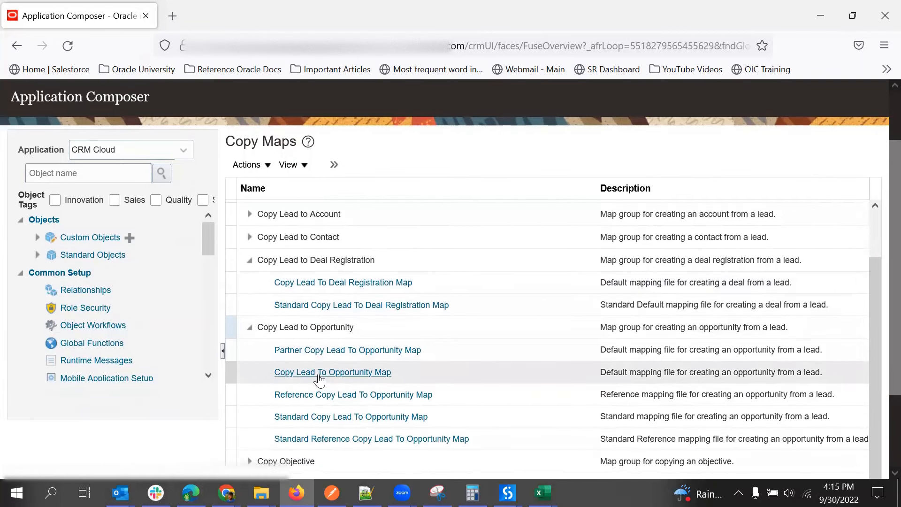
left_click(319, 373)
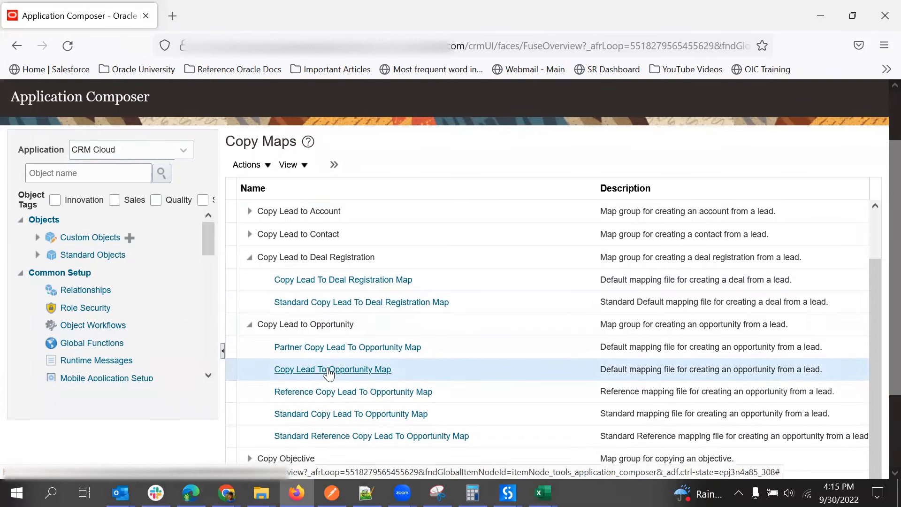
left_click(361, 370)
left_click(341, 375)
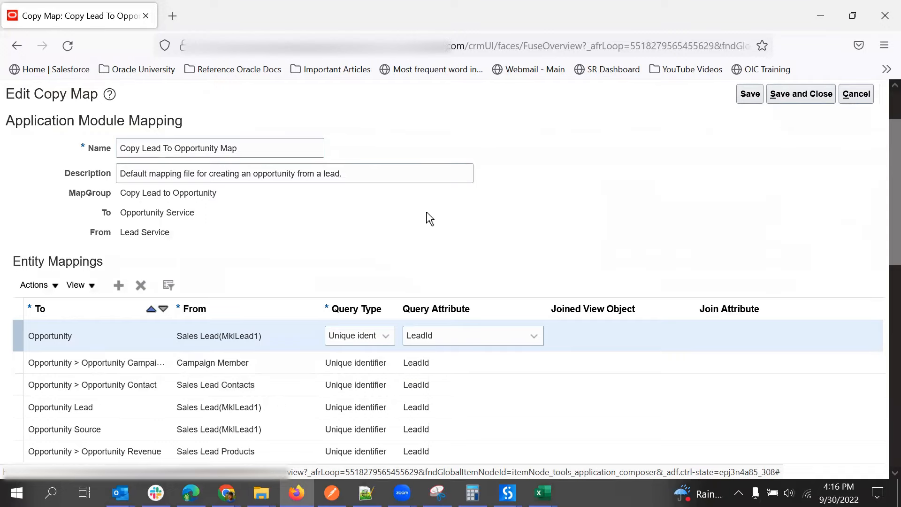
Step: Examine the map's application module details, especially its source and target services
scroll(533, 217, "down", 1)
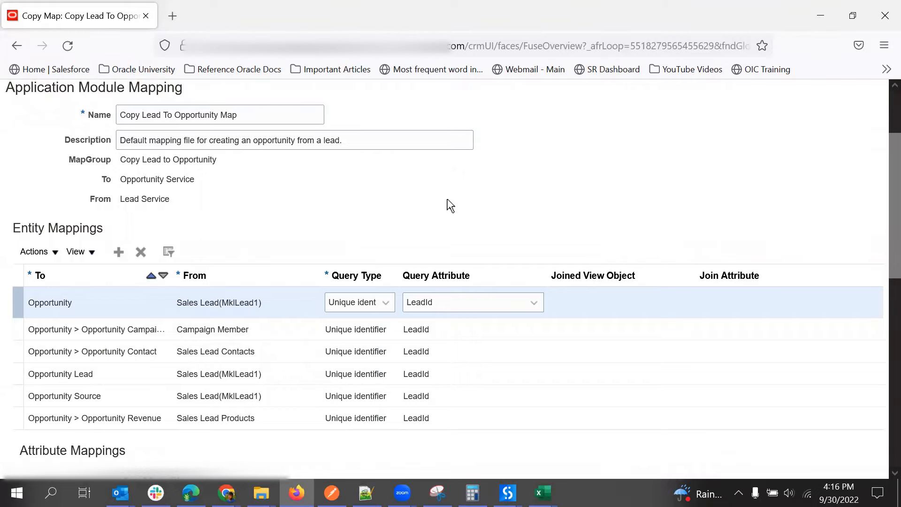
scroll(407, 204, "down", 1)
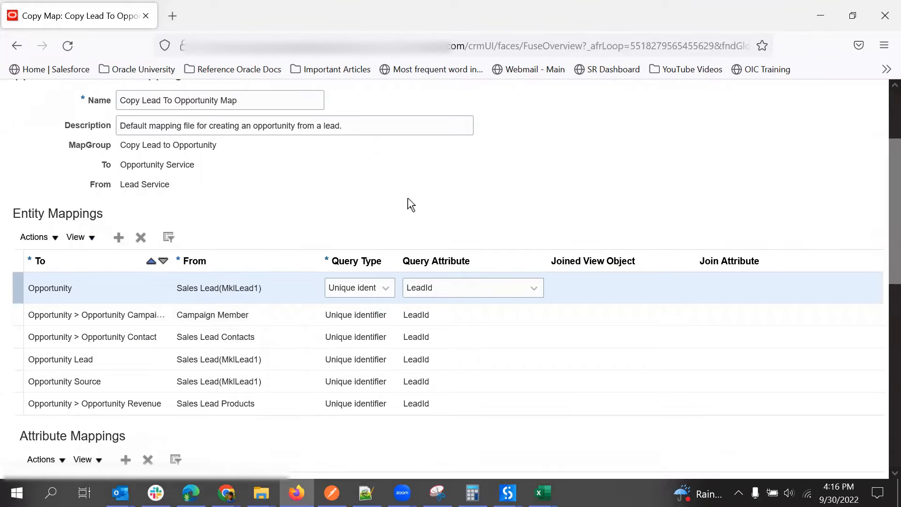
scroll(409, 204, "up", 1)
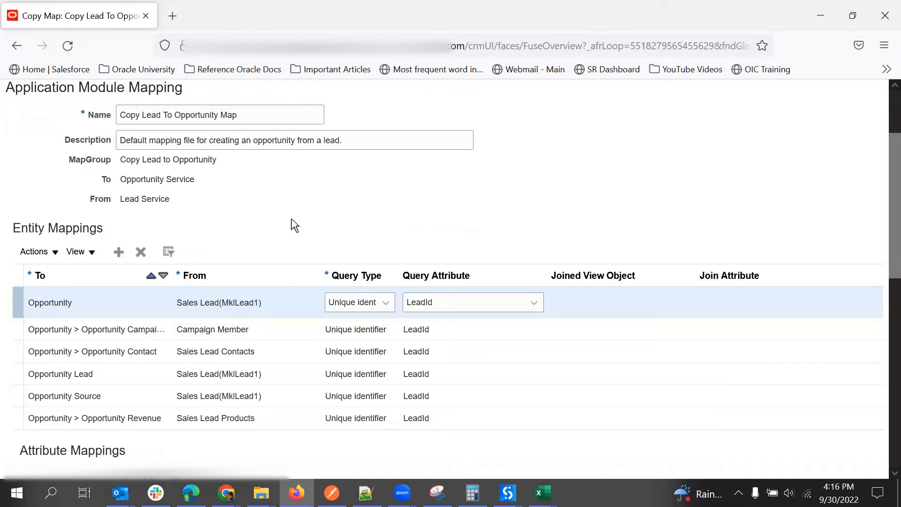
triple_click(128, 201)
left_click(174, 207)
triple_click(127, 201)
double_click(161, 181)
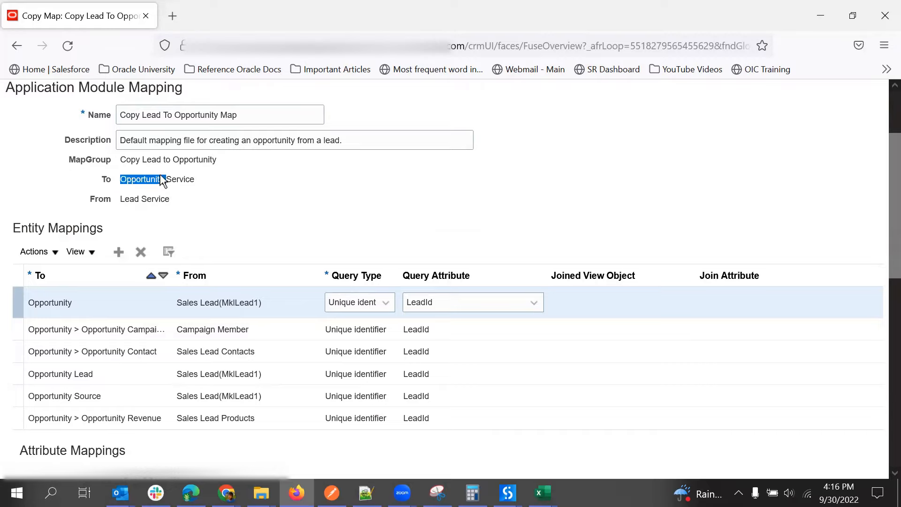
left_click(259, 206)
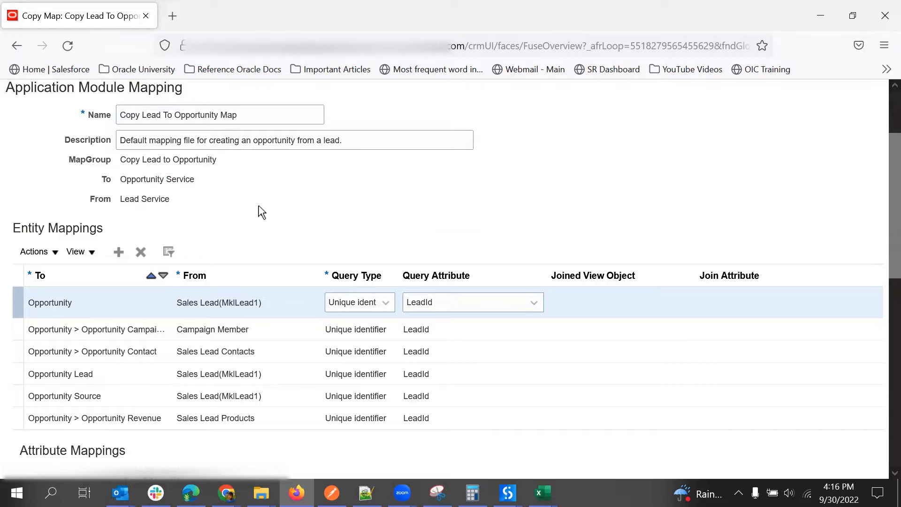
Step: Examine the entity mappings from lead to opportunity and the attribute mappings of the Opportunity entity, including primary keys and expressions
scroll(258, 207, "down", 2)
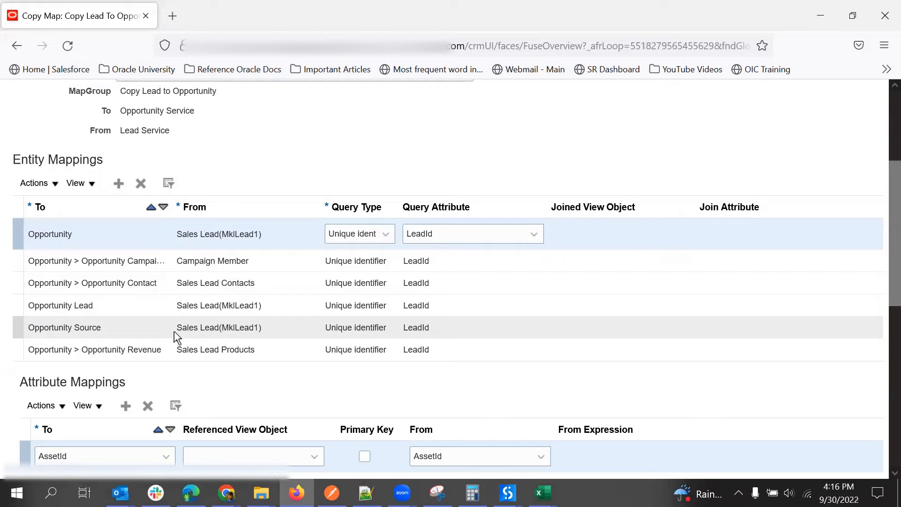
scroll(137, 352, "down", 1)
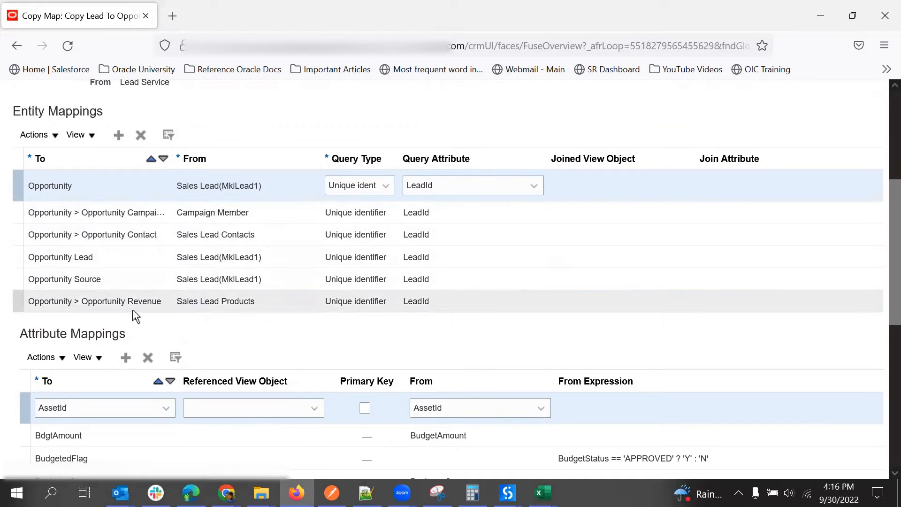
scroll(248, 349, "down", 3)
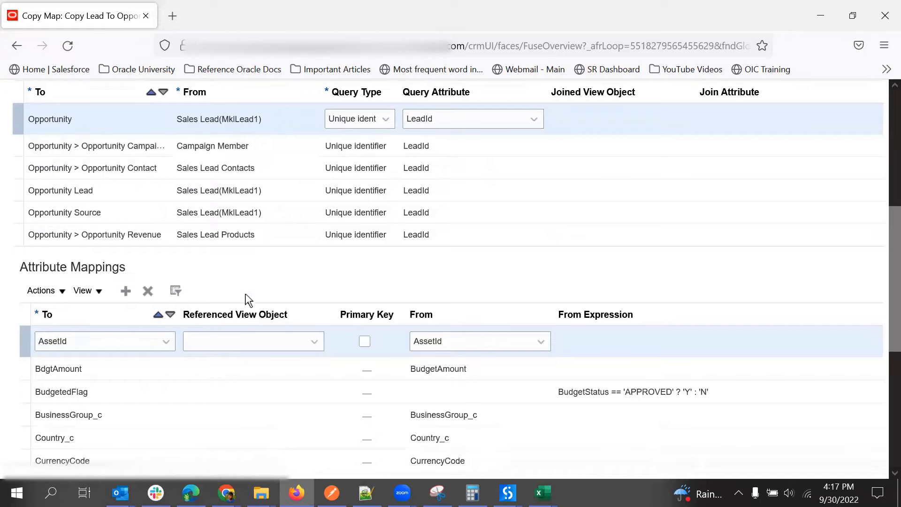
scroll(277, 259, "down", 4)
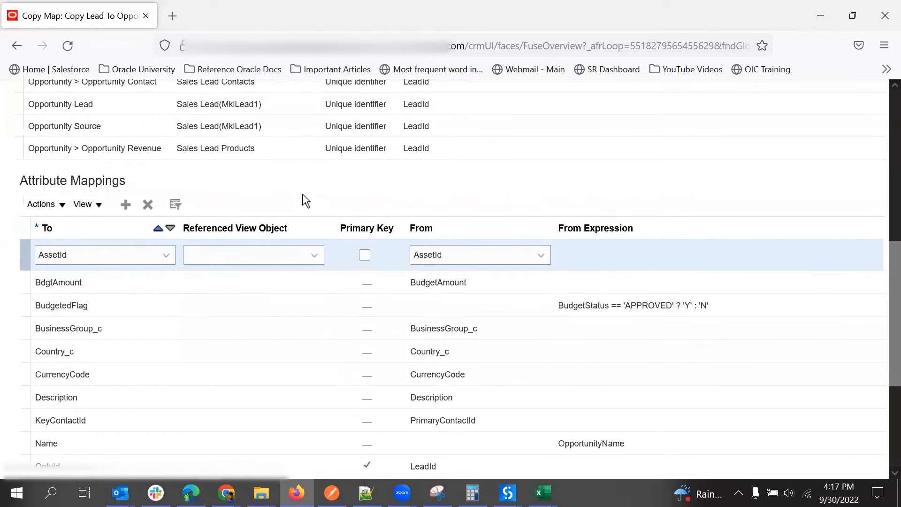
scroll(305, 200, "up", 12)
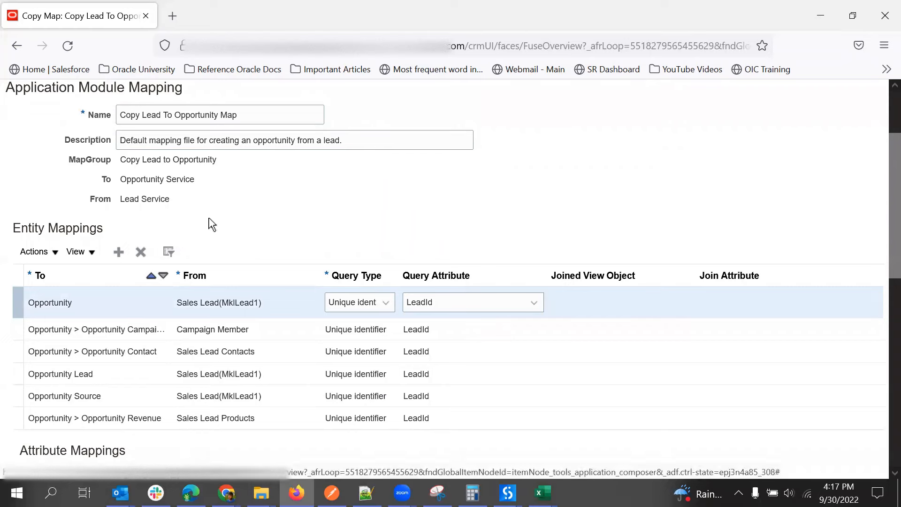
scroll(312, 218, "down", 4)
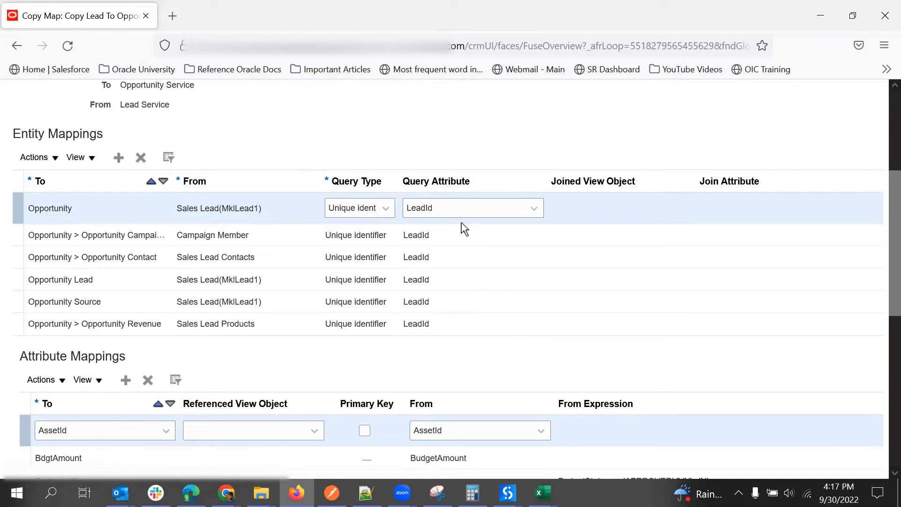
scroll(360, 147, "down", 4)
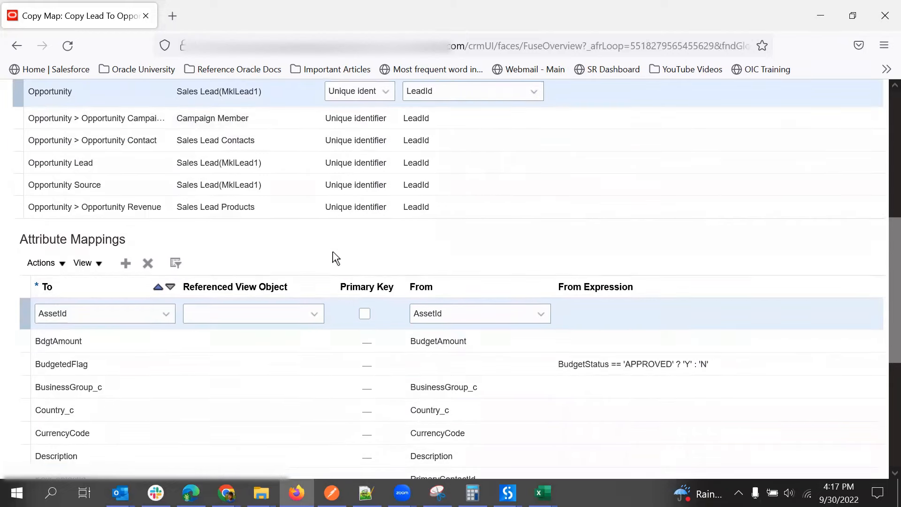
scroll(335, 258, "down", 3)
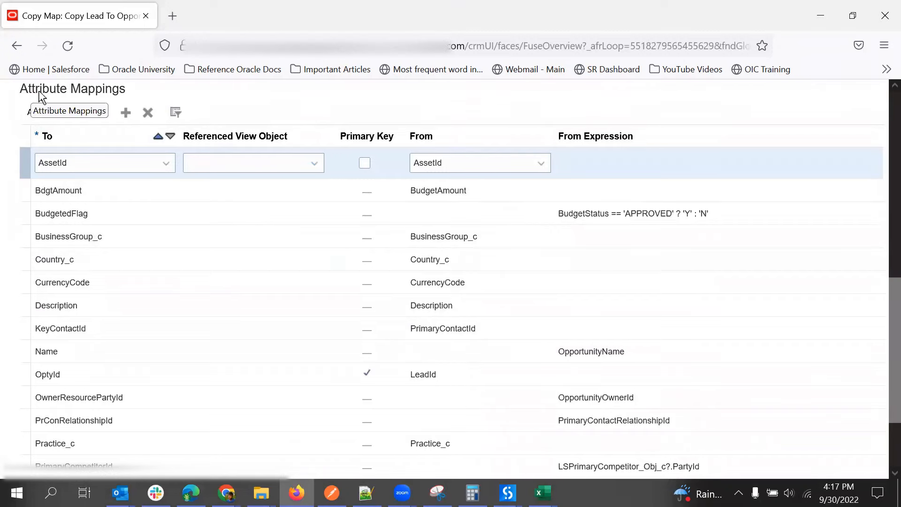
scroll(372, 105, "down", 1)
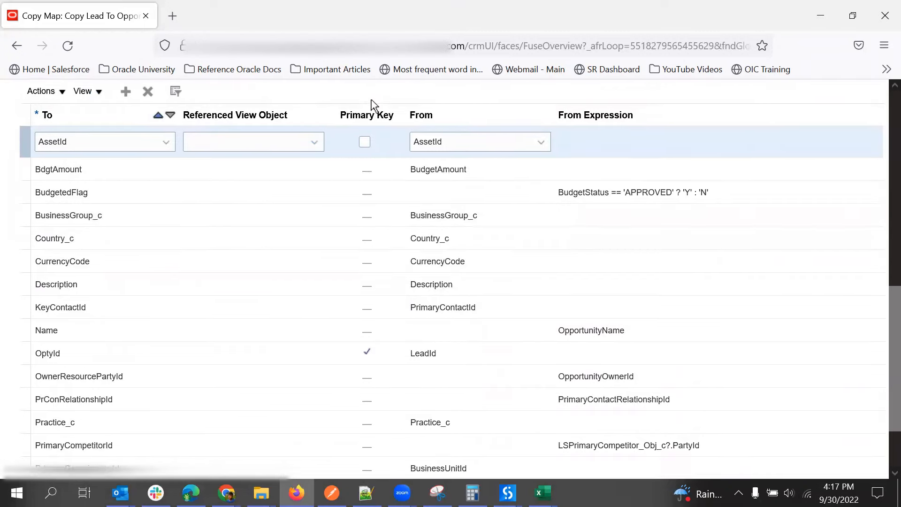
Step: Browse the source attributes available for the AssetId attribute mapping, leaving its selection as it is
scroll(372, 105, "up", 2)
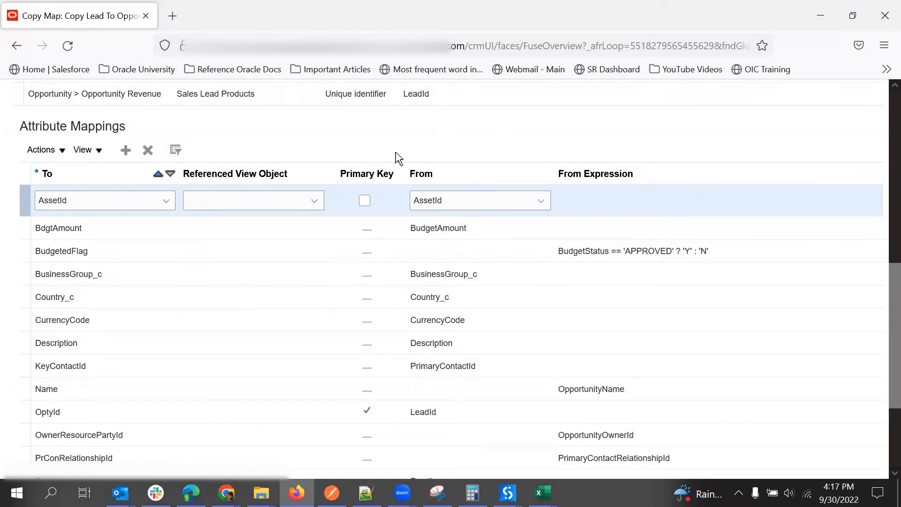
left_click(441, 203)
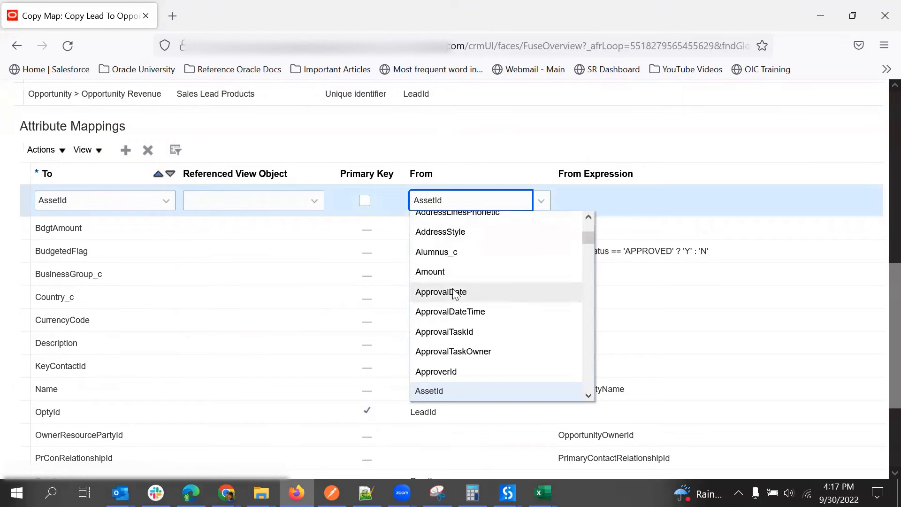
scroll(454, 293, "up", 2)
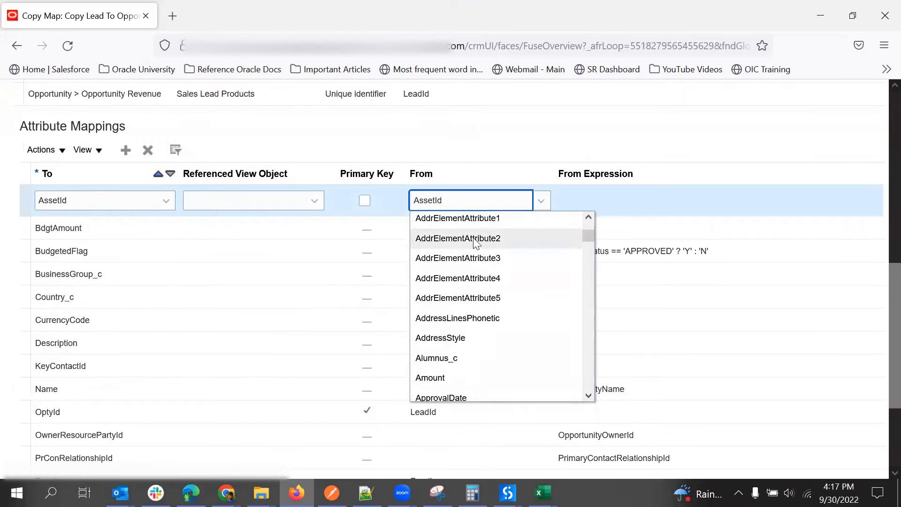
left_click(438, 135)
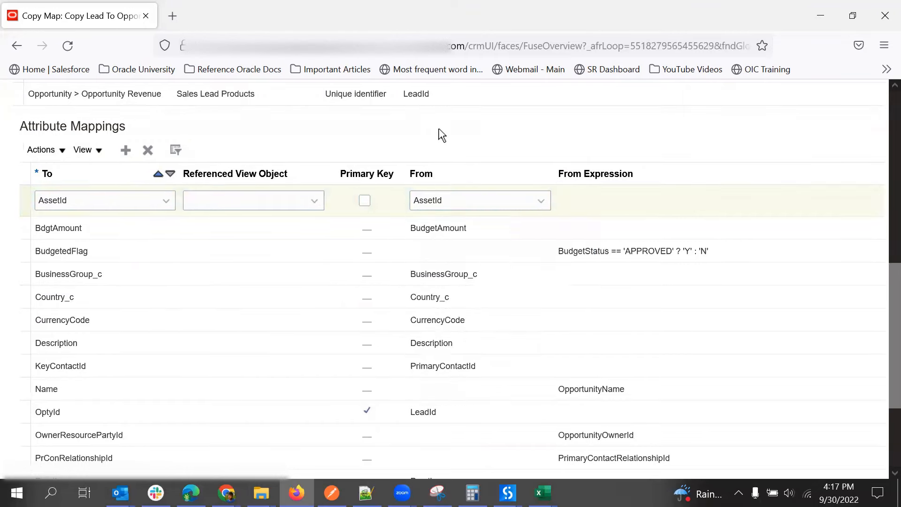
left_click(428, 202)
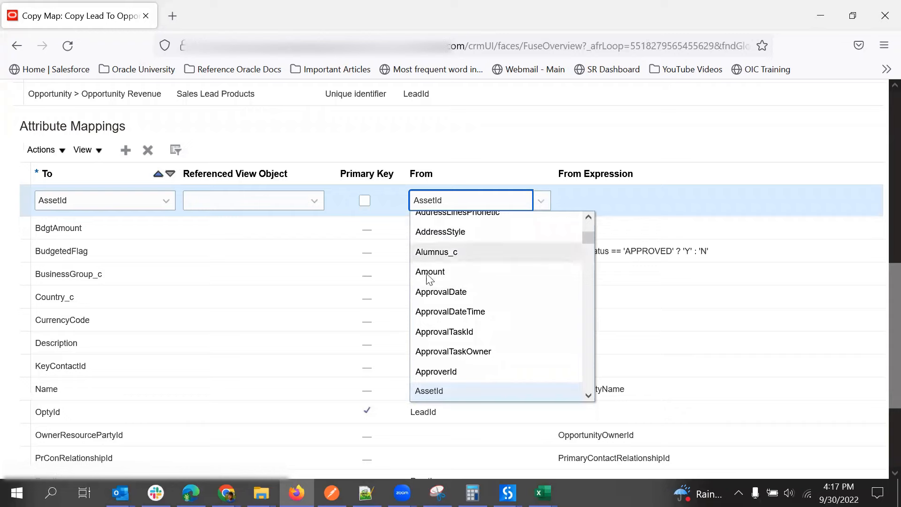
left_click(421, 150)
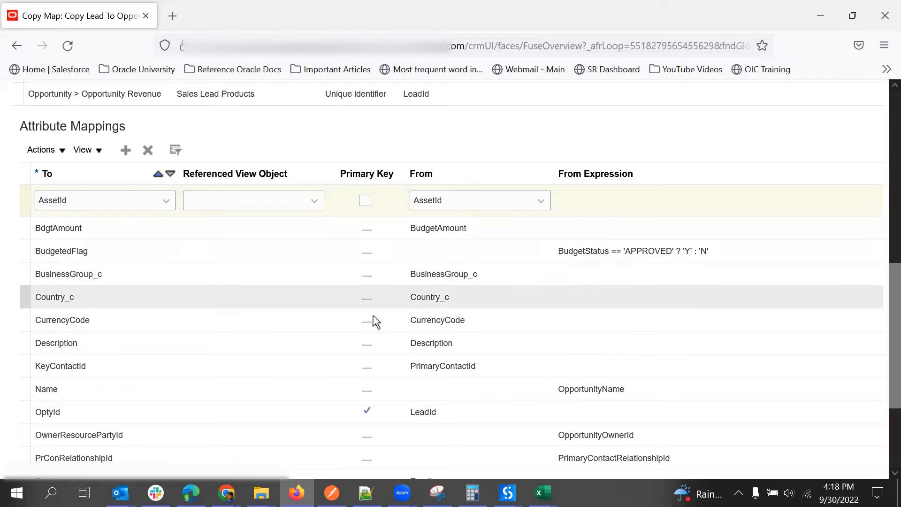
Step: Select the OptyId mapping row to examine its primary key setting and source attribute, along with the remaining attribute mappings
left_click(329, 421)
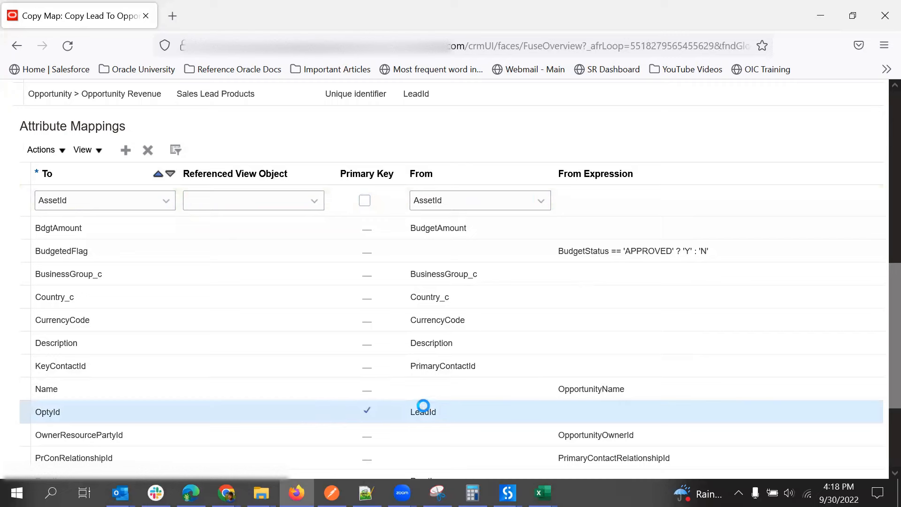
scroll(397, 383, "down", 3)
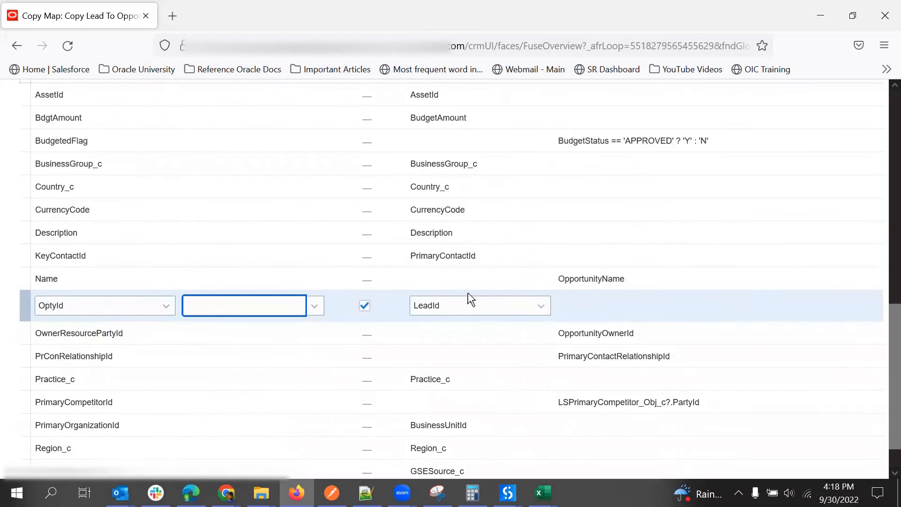
scroll(345, 374, "down", 2)
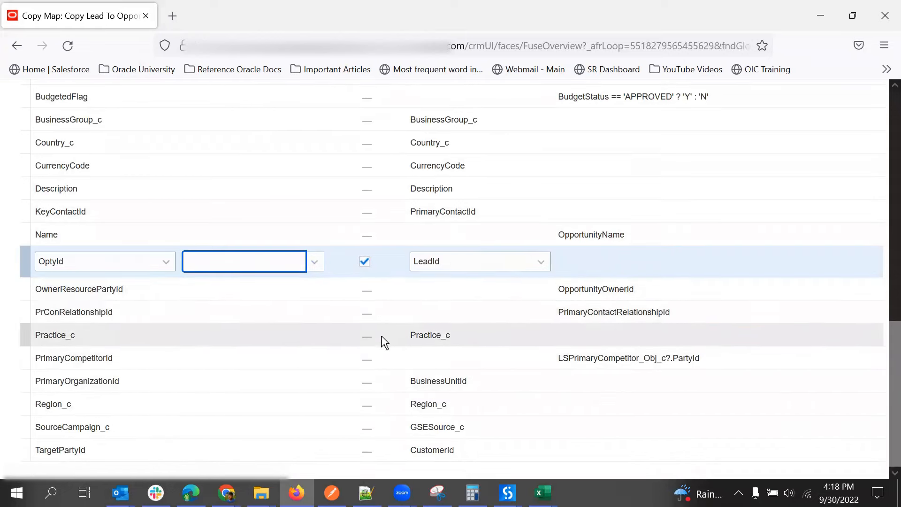
scroll(389, 340, "up", 1)
scroll(391, 341, "down", 1)
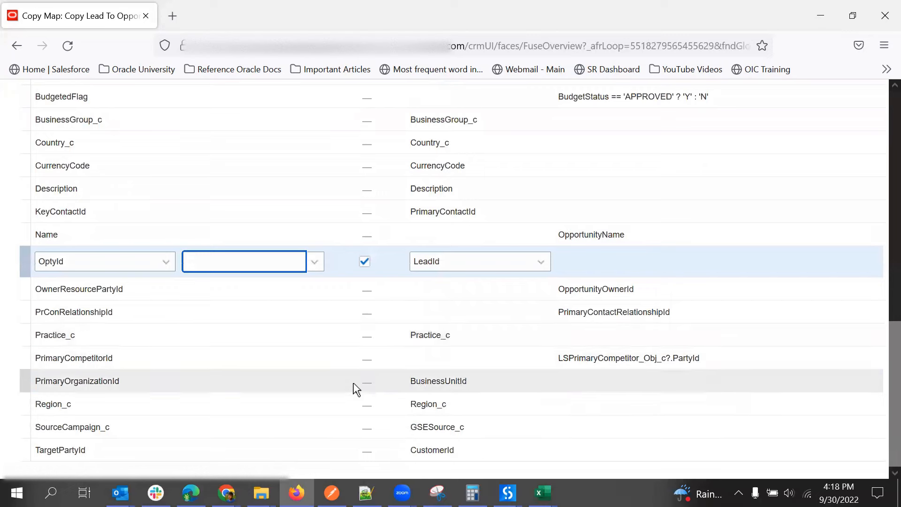
scroll(399, 297, "up", 7)
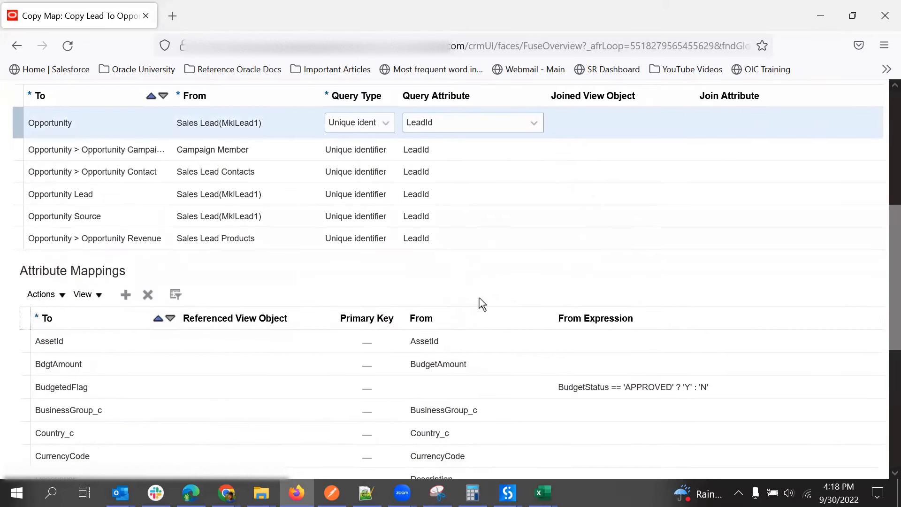
Step: Review the BudgetedFlag mapping's source expression in the Expression Builder and close the builder without altering the script
scroll(480, 304, "down", 3)
left_click(441, 266)
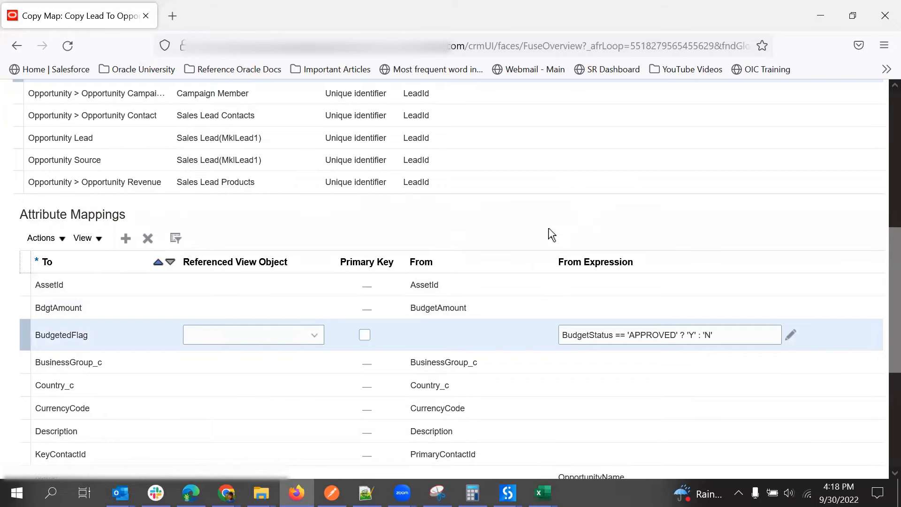
scroll(548, 234, "down", 2)
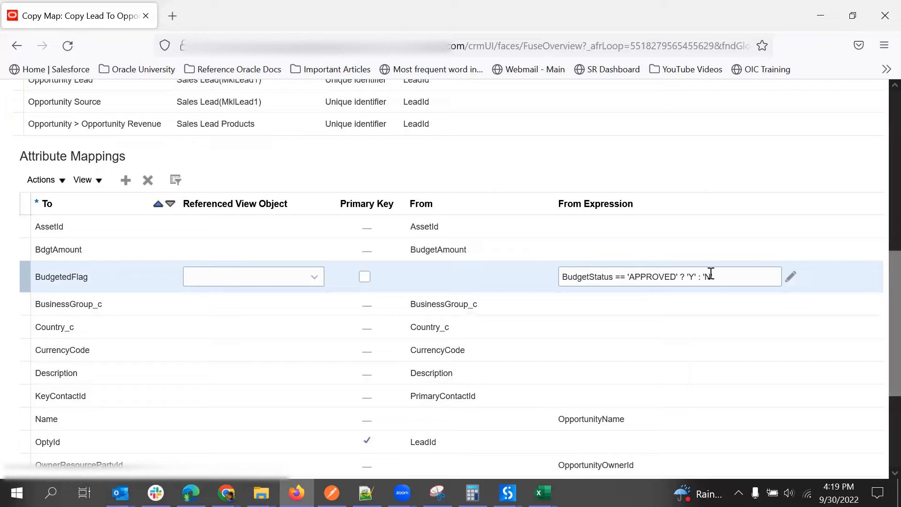
left_click(791, 276)
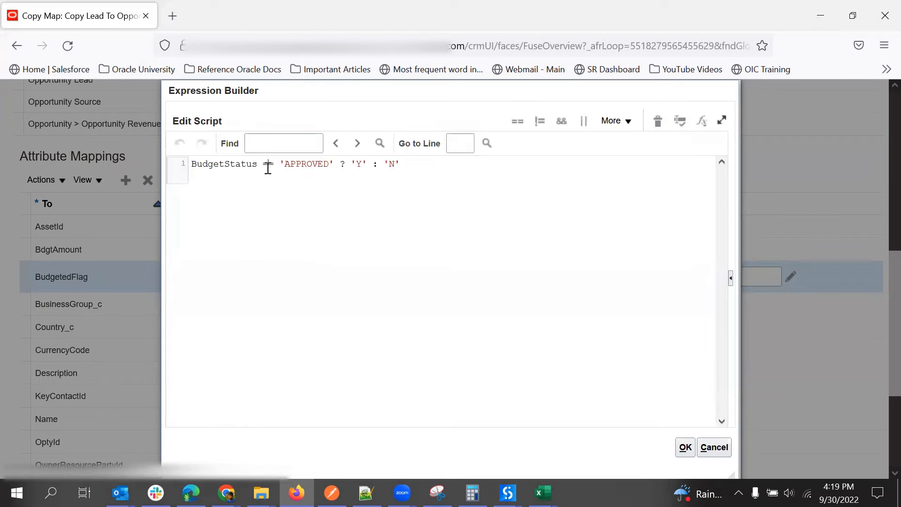
left_click(402, 188)
left_click(685, 446)
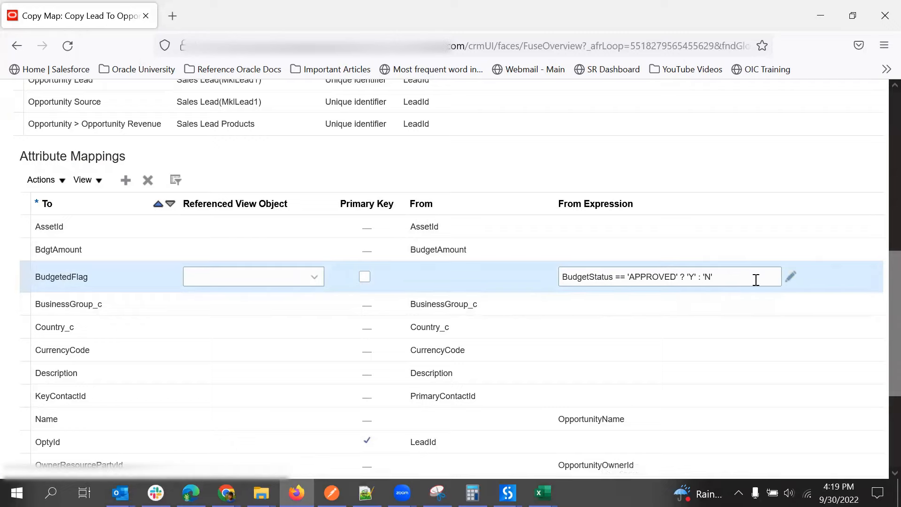
triple_click(659, 280)
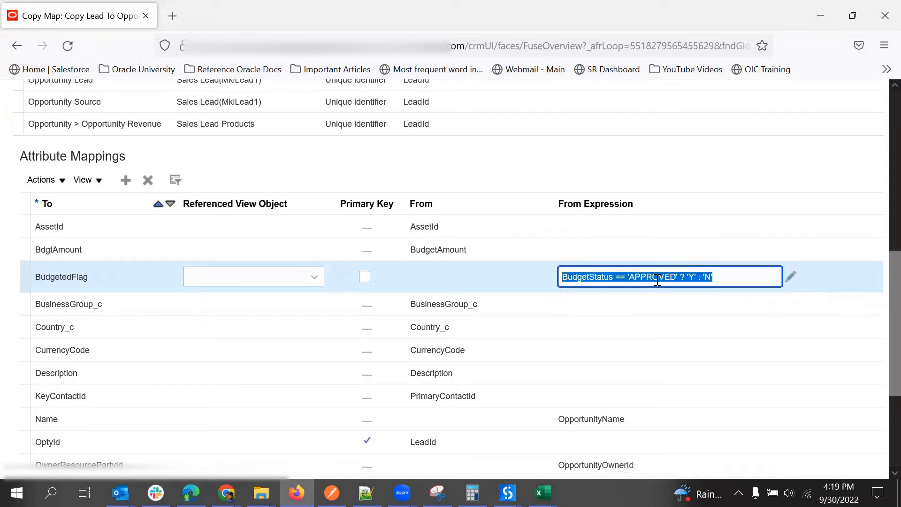
left_click(738, 281)
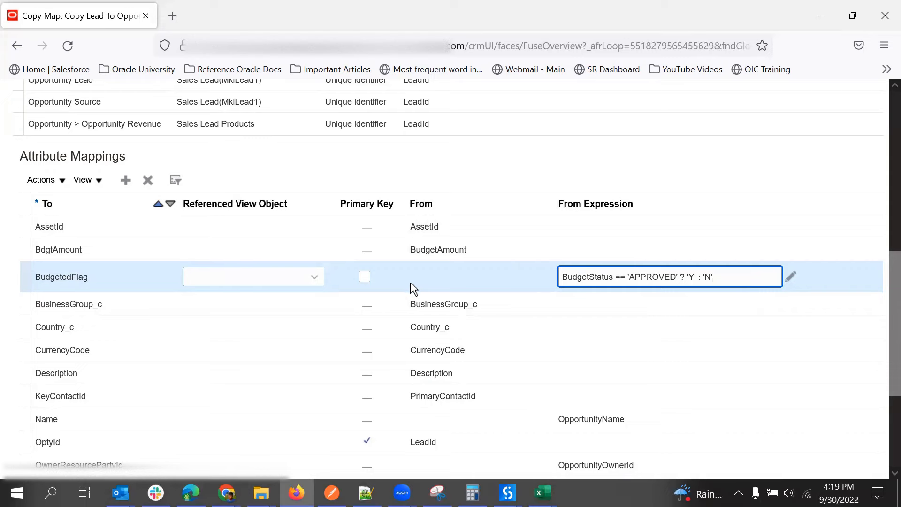
Step: Examine the other attribute mappings down to TargetPartyId, comparing direct source attributes with source expressions
scroll(375, 295, "down", 3)
scroll(341, 300, "down", 3)
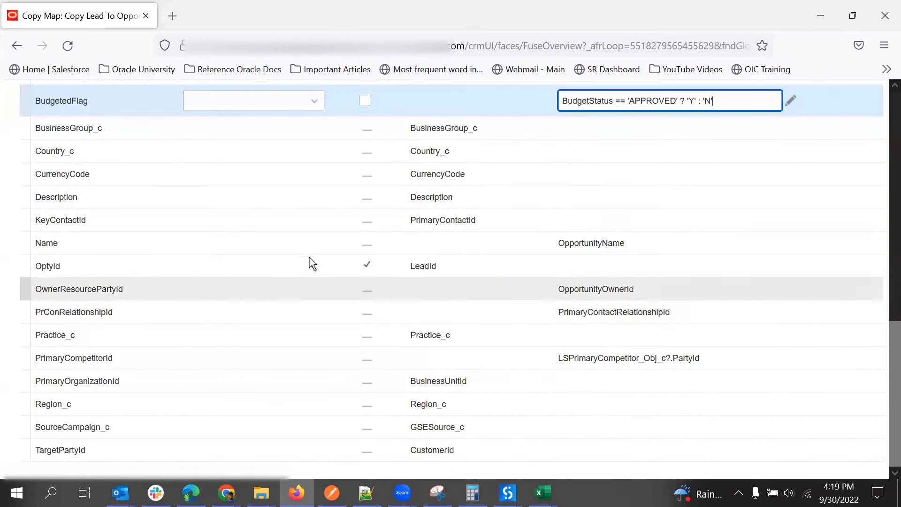
scroll(381, 230, "up", 3)
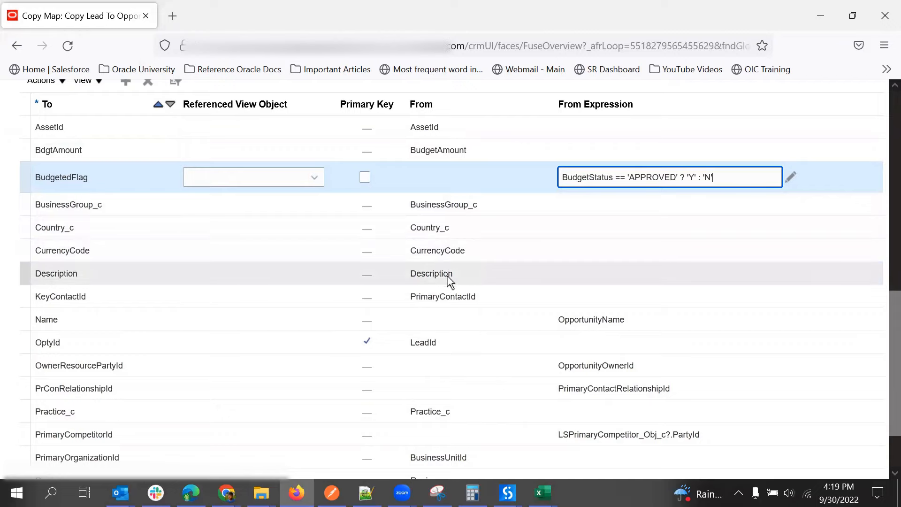
scroll(450, 282, "down", 2)
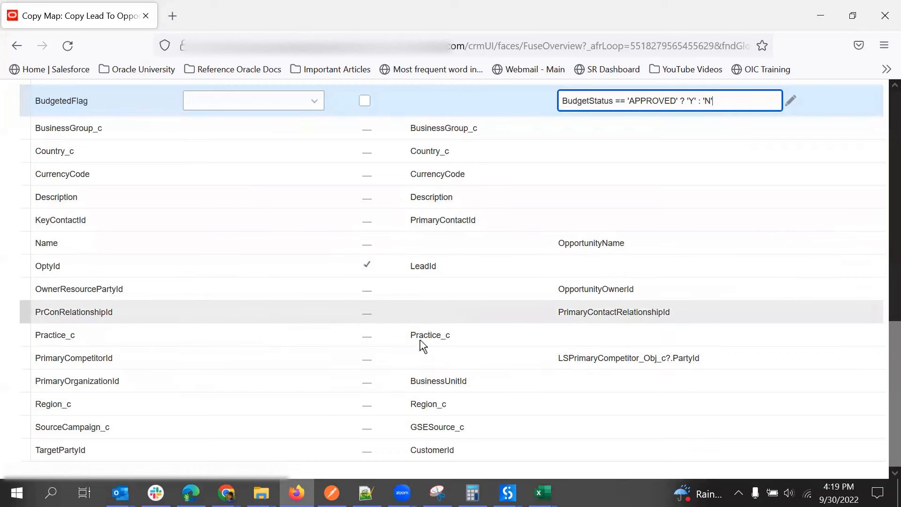
Step: Add an attribute mapping from the lead's ACTScore_c to the opportunity's ACTScore_c and save the copy map
scroll(374, 342, "up", 5)
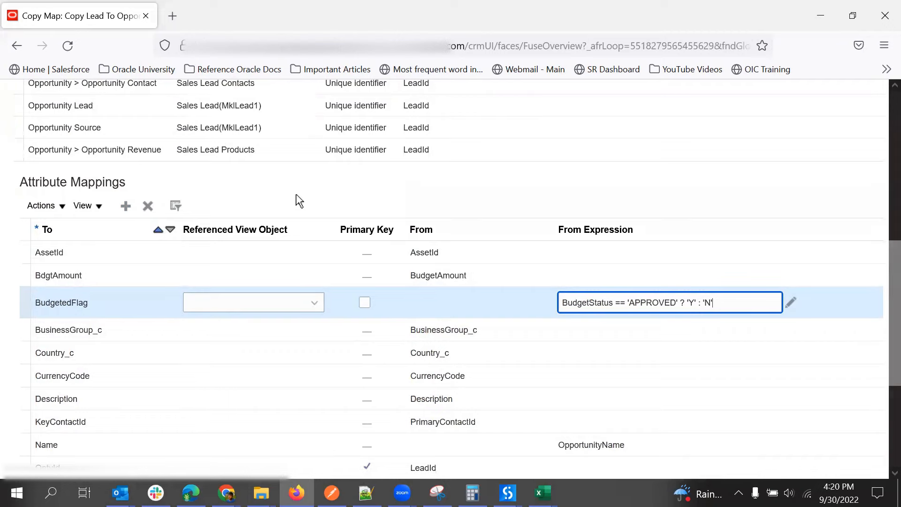
left_click(126, 207)
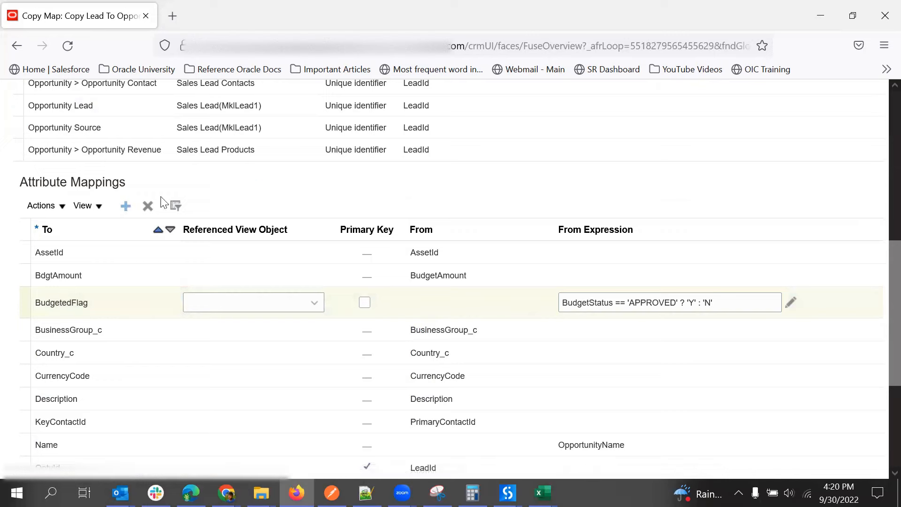
left_click(454, 340)
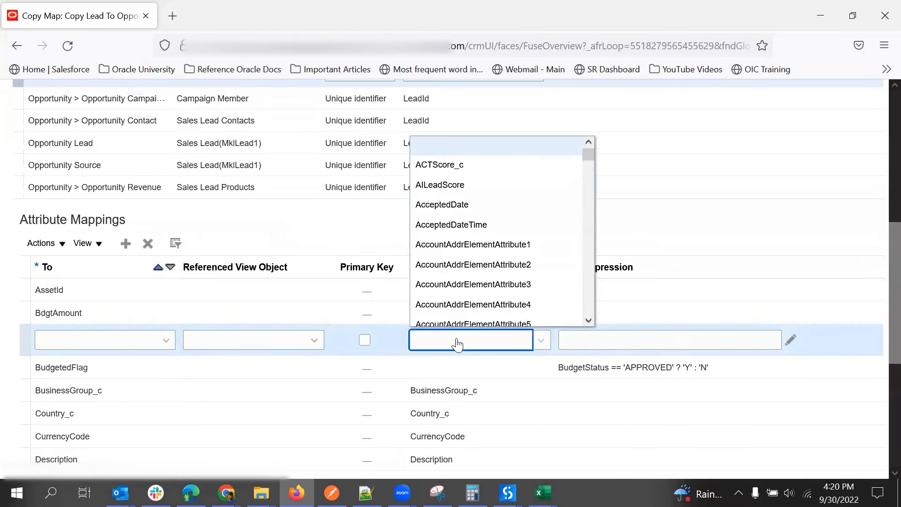
left_click(445, 166)
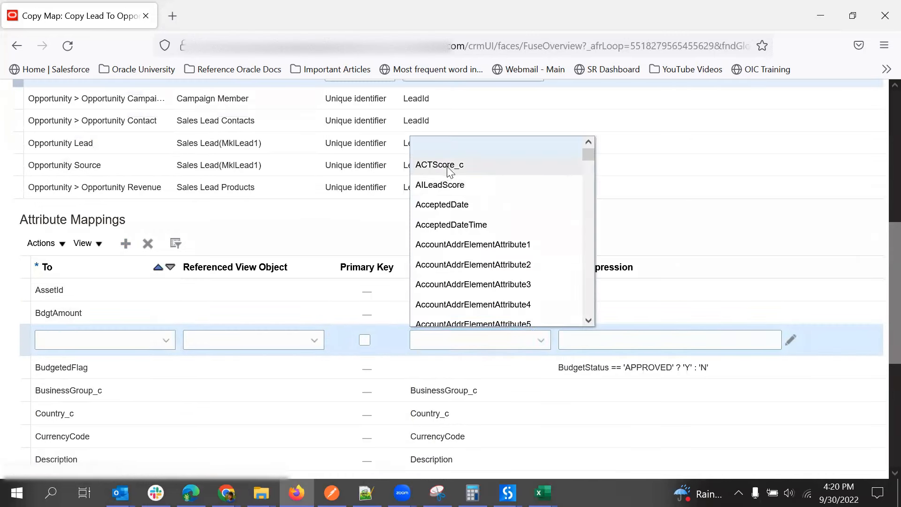
left_click(133, 341)
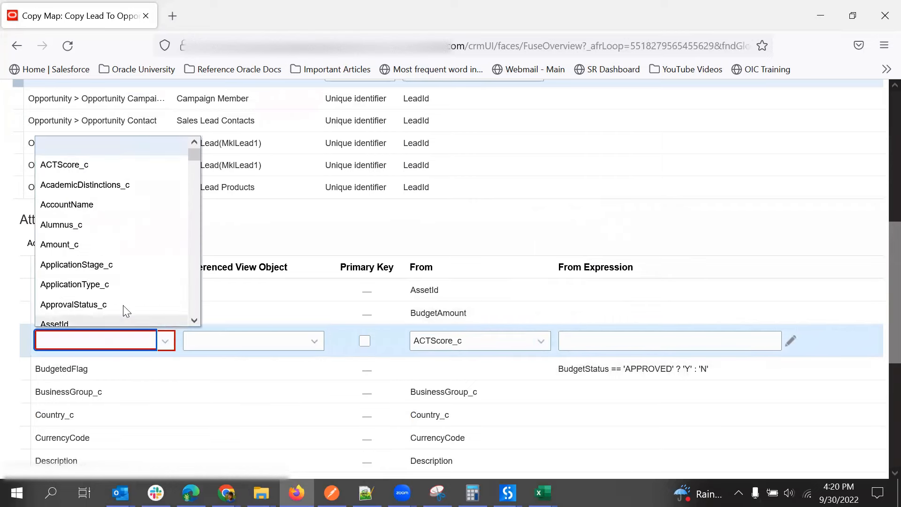
left_click(133, 167)
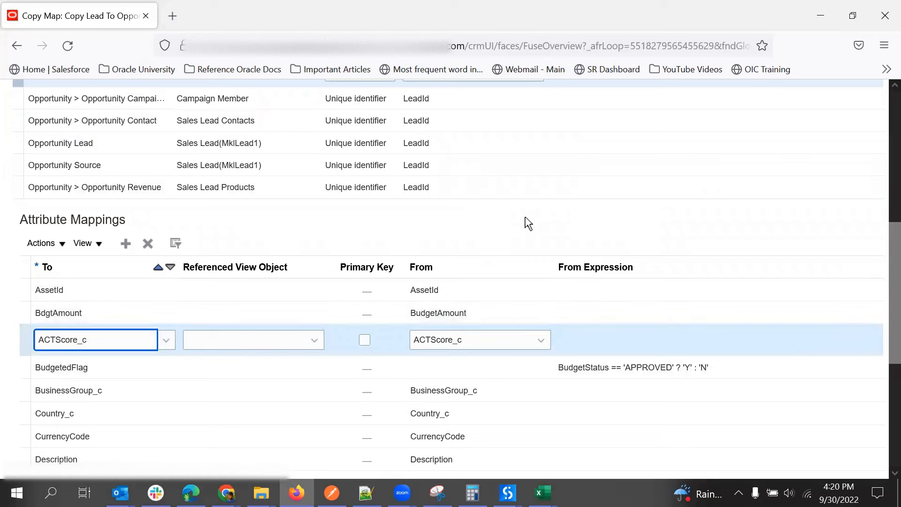
left_click(528, 222)
scroll(493, 225, "up", 8)
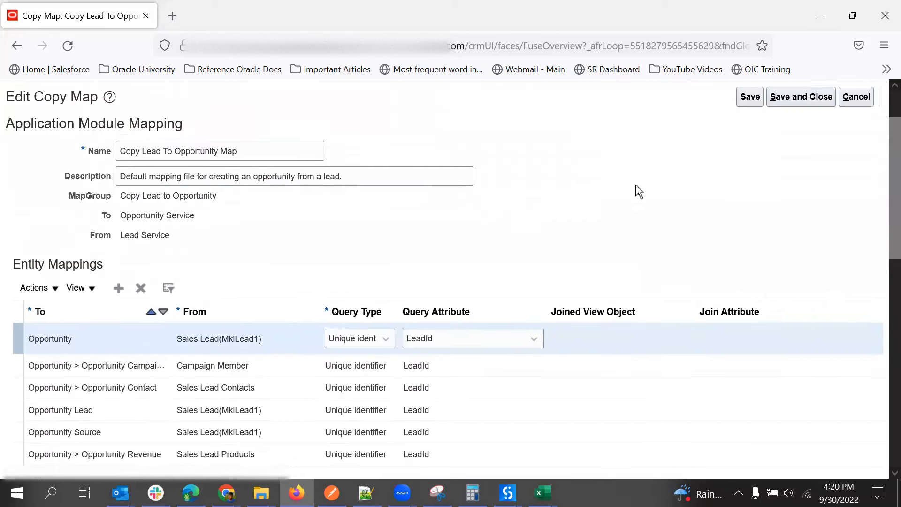
left_click(749, 149)
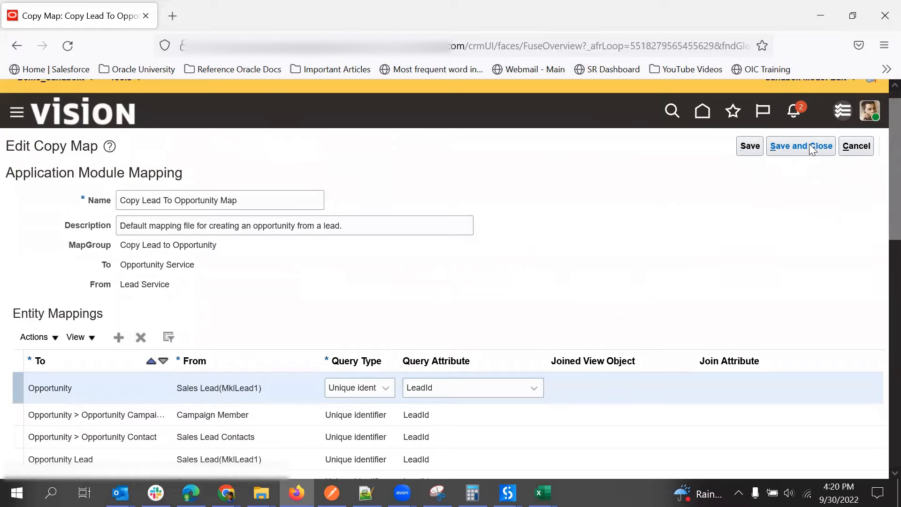
Step: Add an entity mapping row to the copy map with Opportunity > Opportunity Deal as its target
scroll(530, 278, "down", 4)
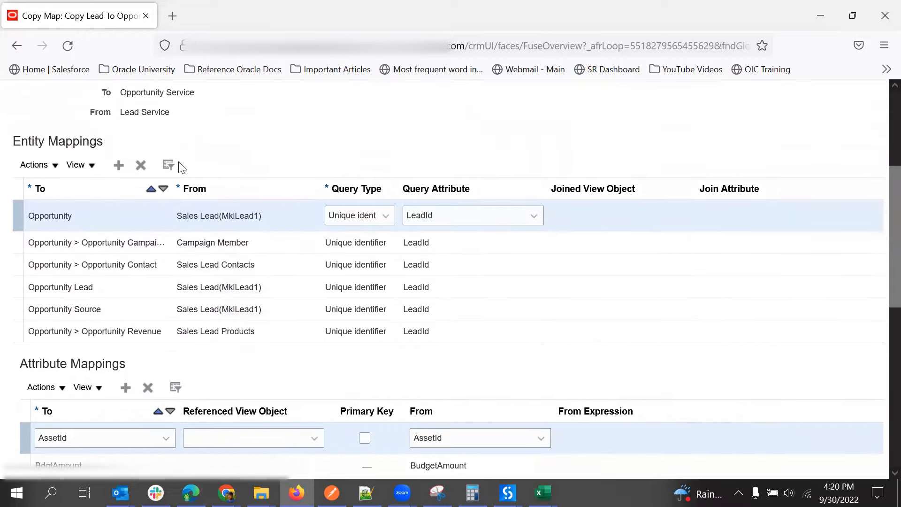
left_click(119, 165)
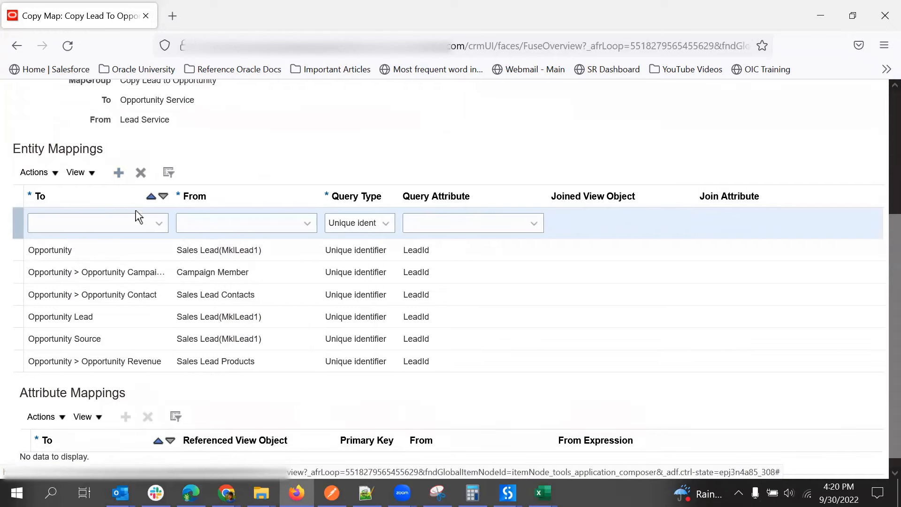
left_click(129, 226)
scroll(97, 328, "down", 4)
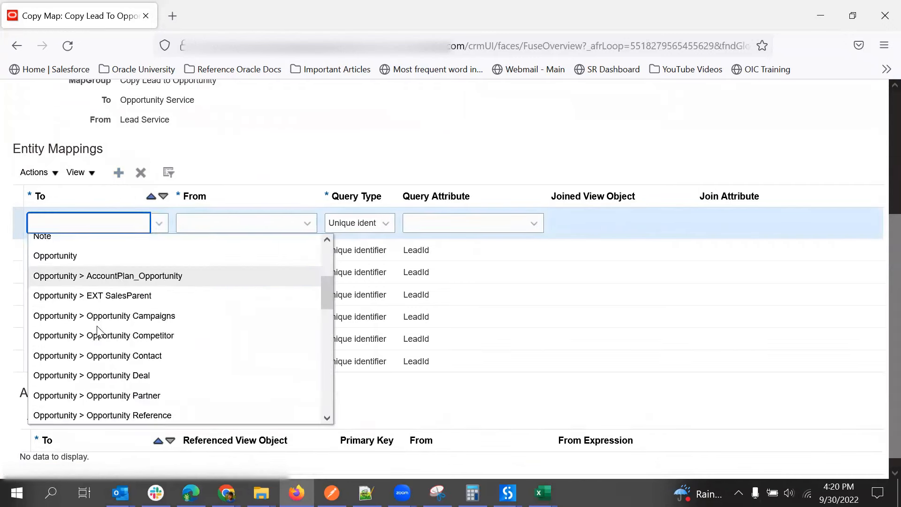
scroll(98, 328, "down", 2)
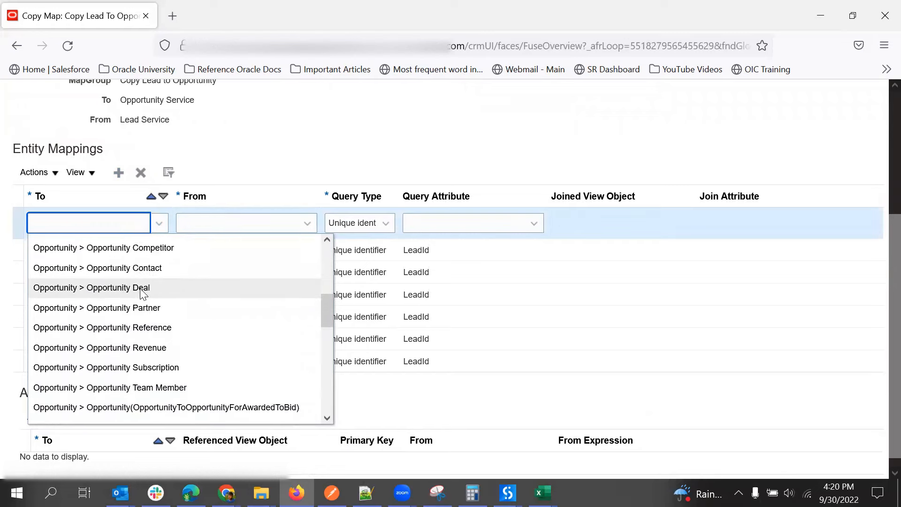
left_click(143, 290)
Step: Set the source of the Opportunity Deal entity mapping to Sales Lead > Deal Registration
left_click(238, 233)
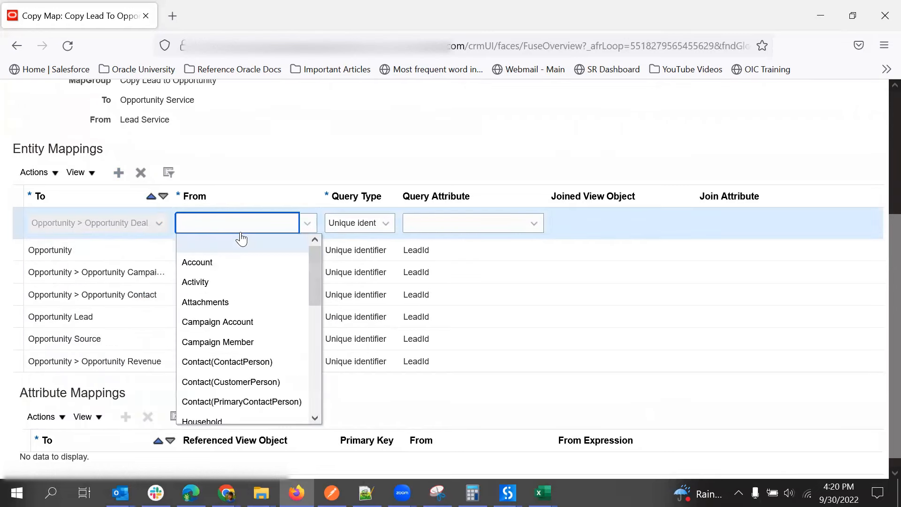
left_click(261, 225)
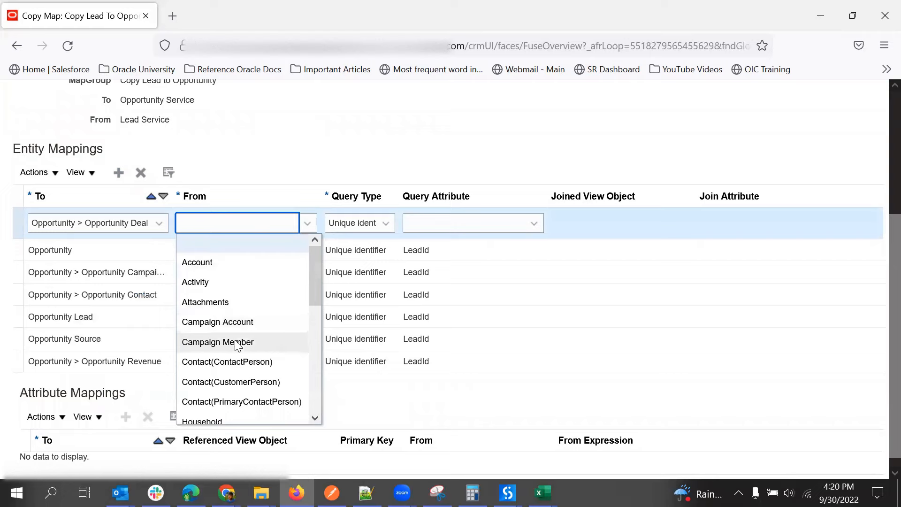
scroll(237, 366, "down", 3)
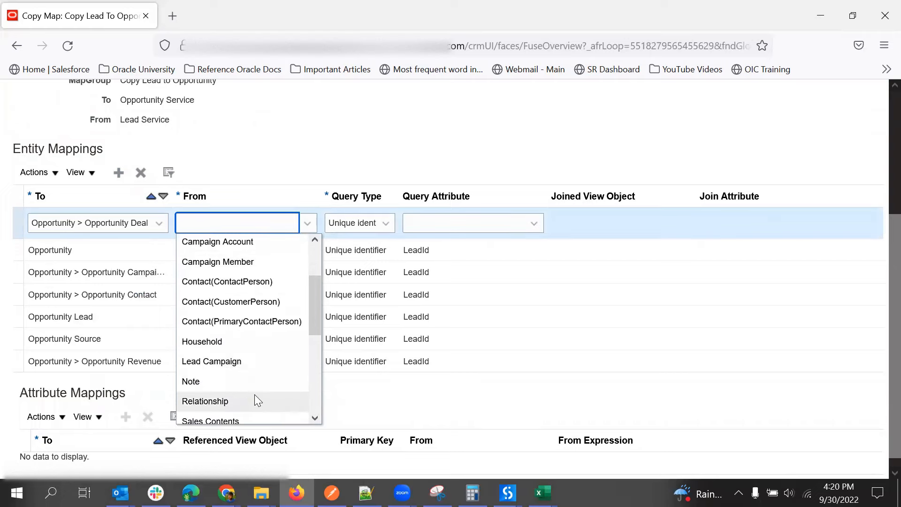
scroll(254, 394, "down", 2)
scroll(255, 399, "down", 4)
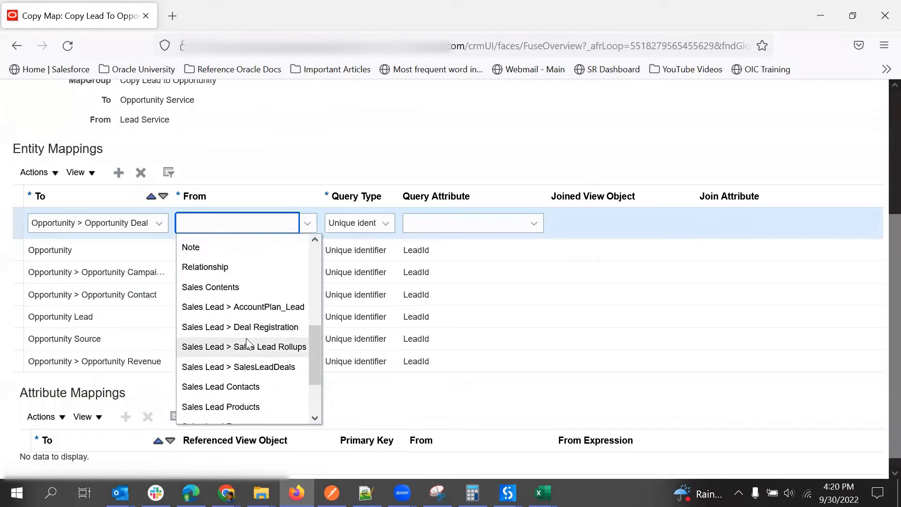
left_click(220, 327)
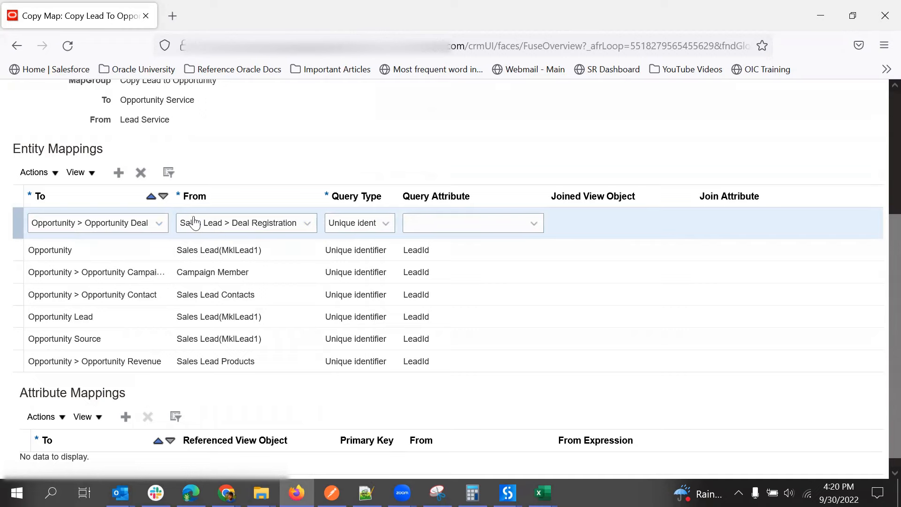
Step: Set the Opportunity Deal mapping's query attribute to LeadId, then save and close the copy map
left_click(458, 221)
scroll(453, 342, "down", 5)
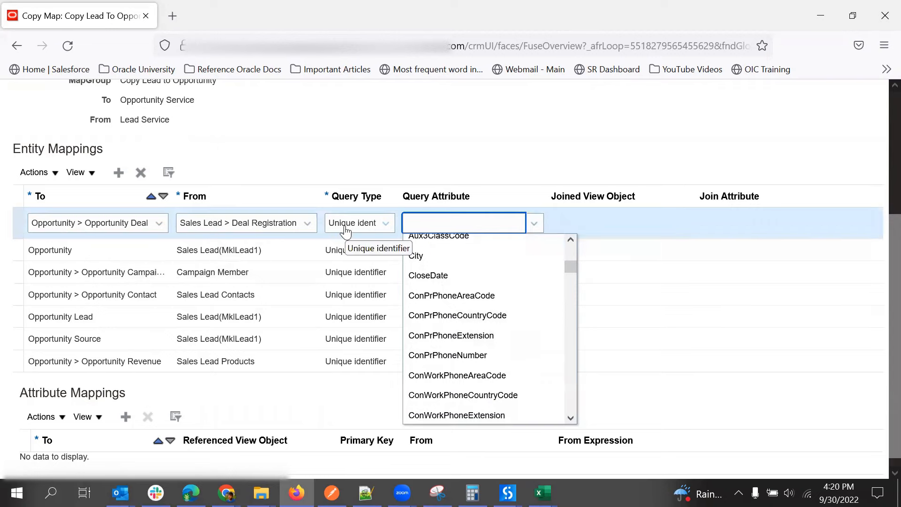
scroll(461, 361, "down", 8)
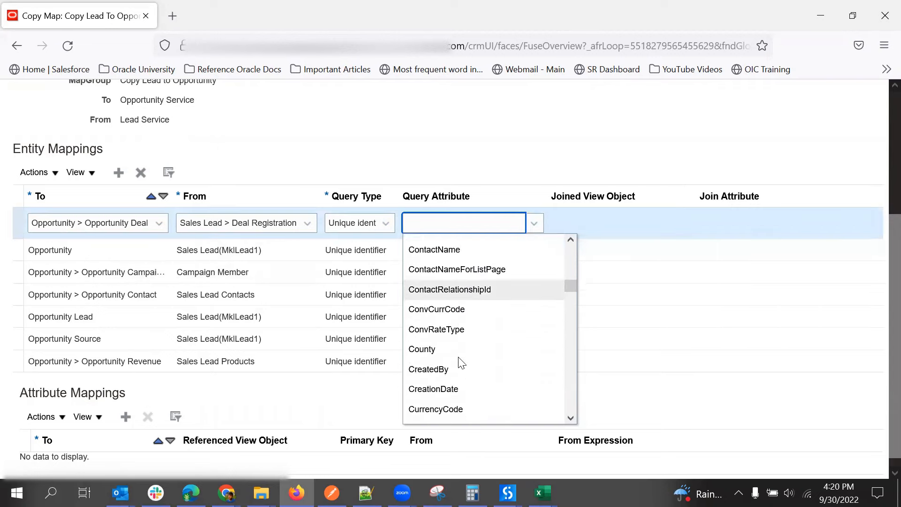
scroll(458, 356, "down", 8)
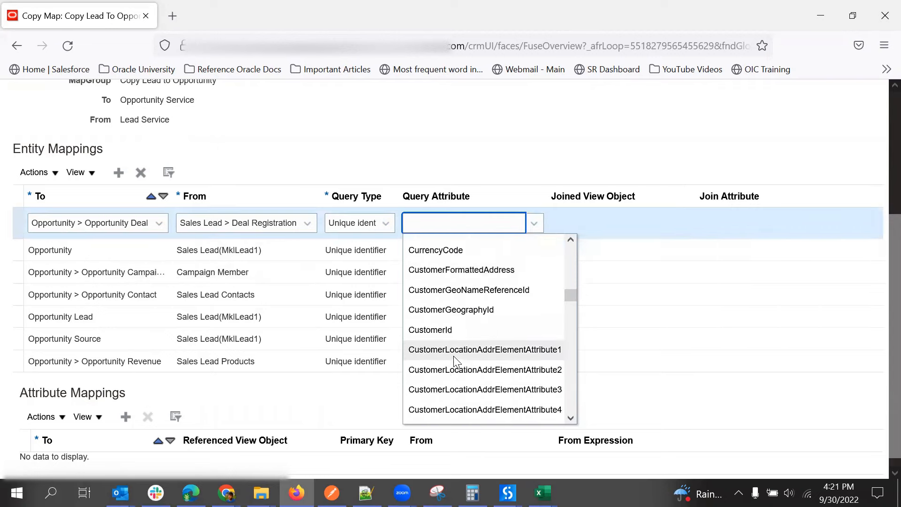
scroll(452, 377, "down", 10)
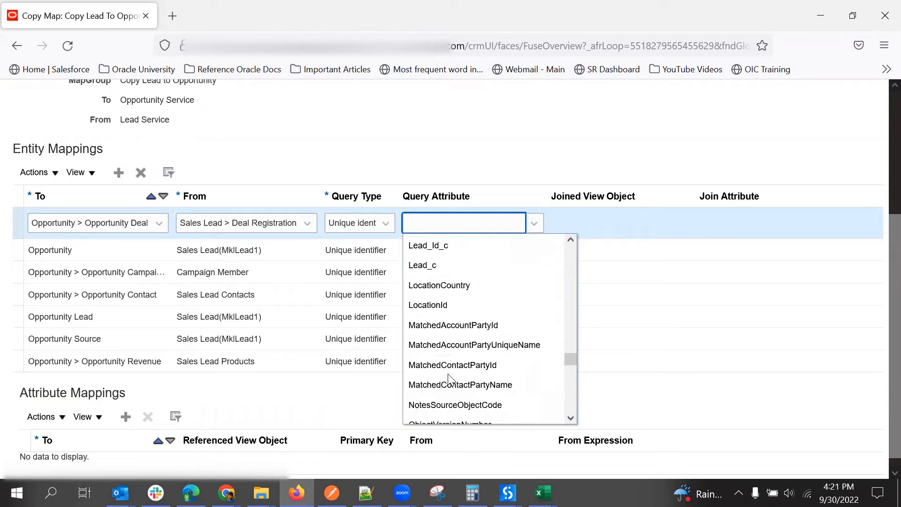
scroll(466, 291, "up", 2)
scroll(465, 272, "up", 1)
left_click(443, 304)
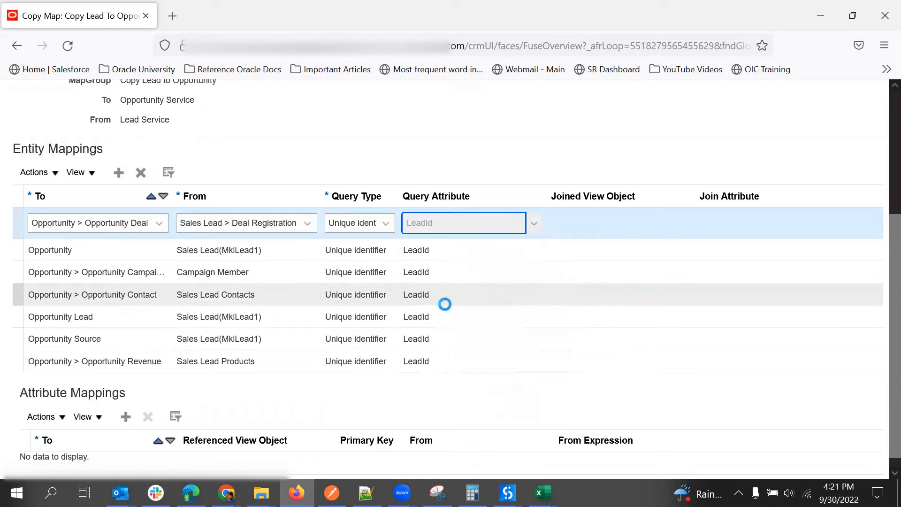
scroll(525, 156, "up", 5)
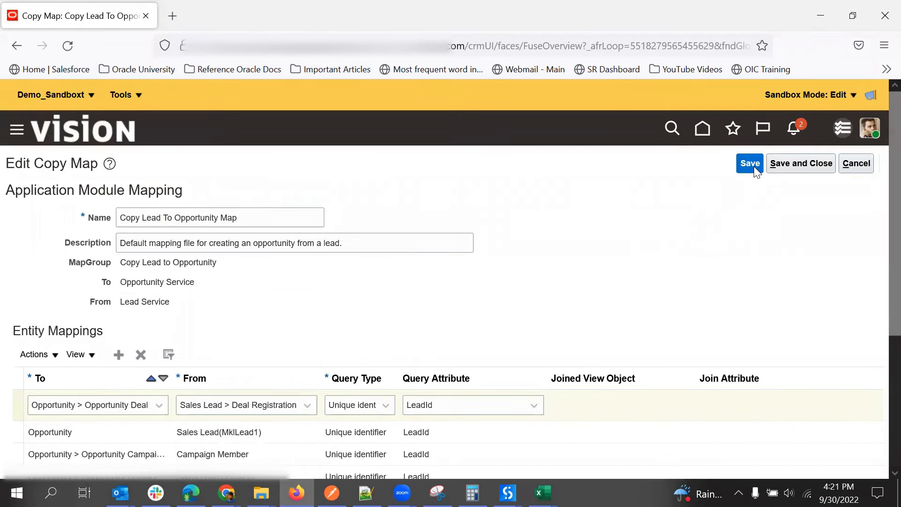
left_click(788, 163)
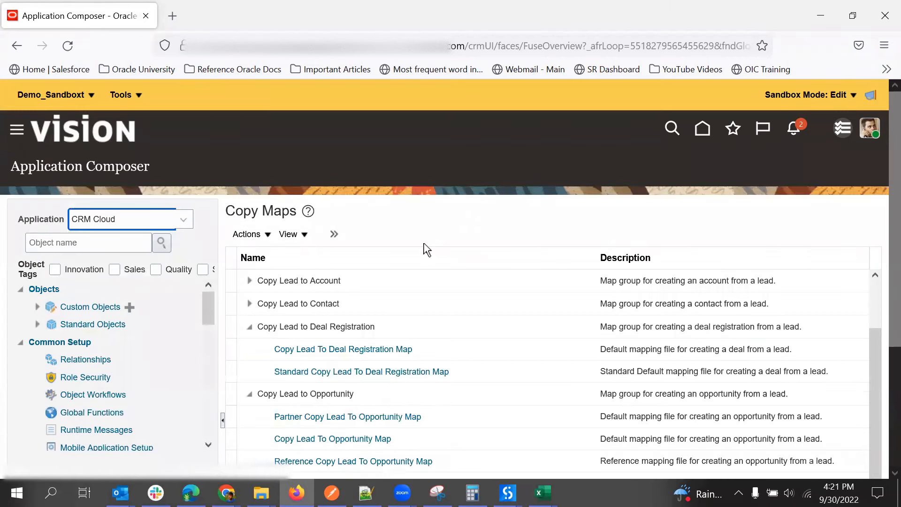
Step: Go to Setup and Maintenance, search for "Manage Admi" and open the Manage Administrator Profile Values task
scroll(425, 248, "down", 2)
scroll(425, 249, "down", 5)
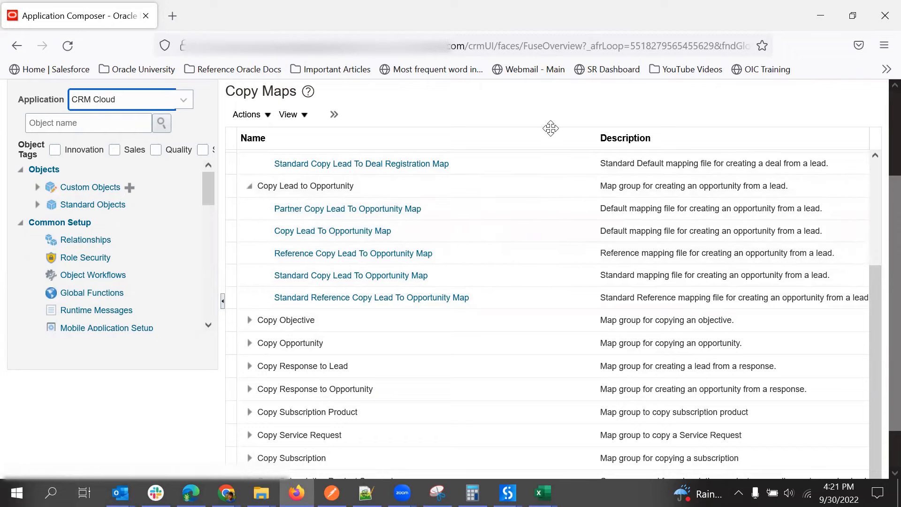
scroll(550, 129, "up", 3)
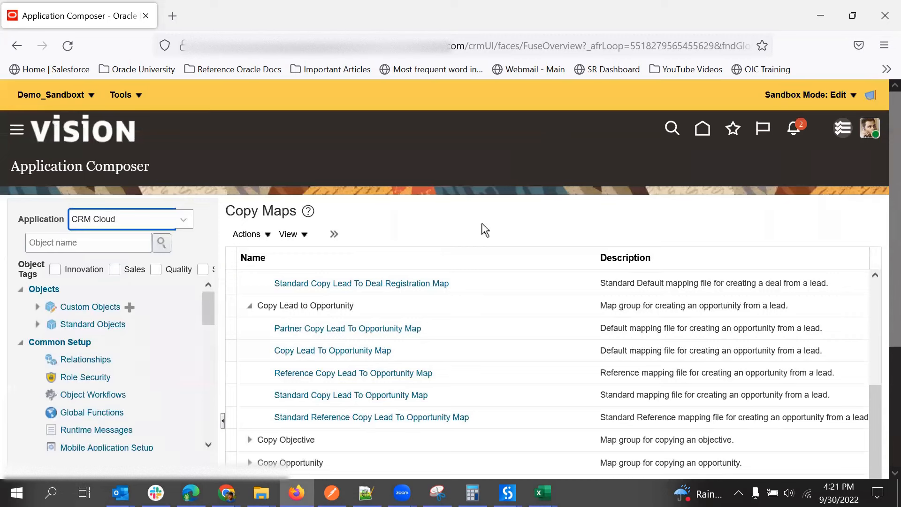
left_click(871, 132)
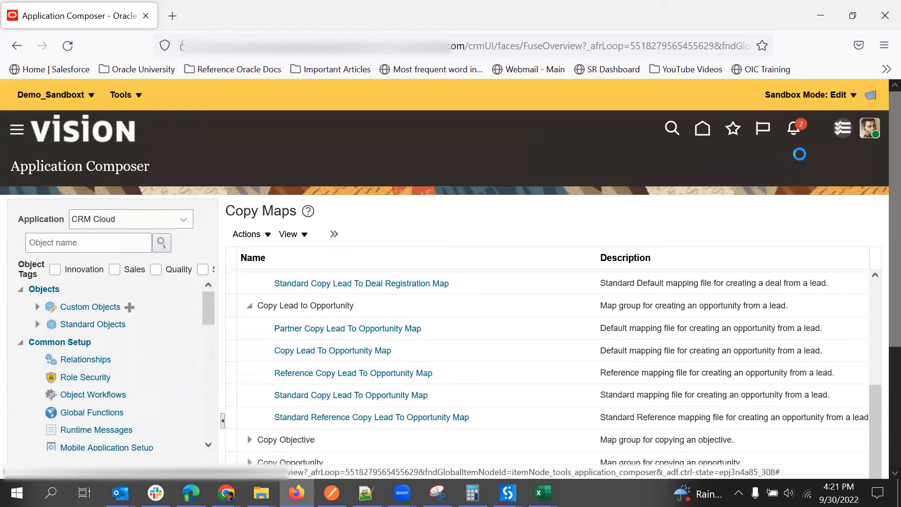
left_click(598, 369)
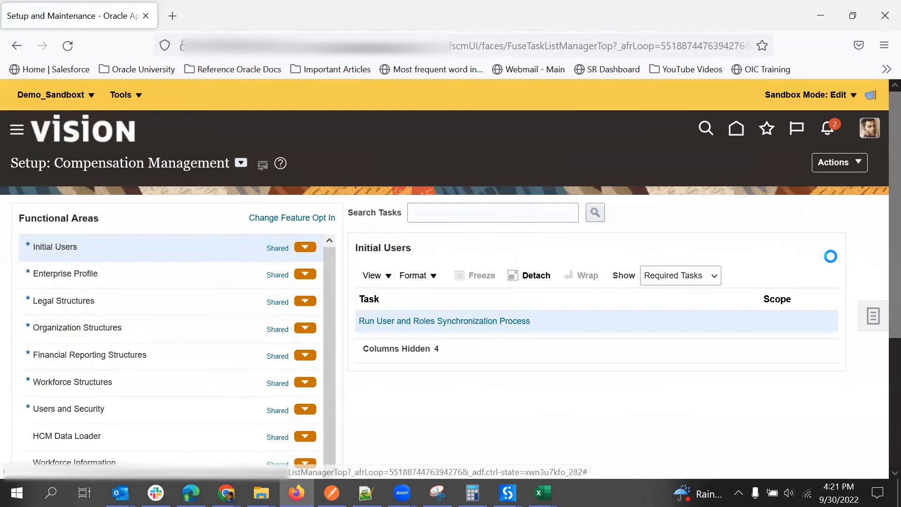
left_click(783, 365)
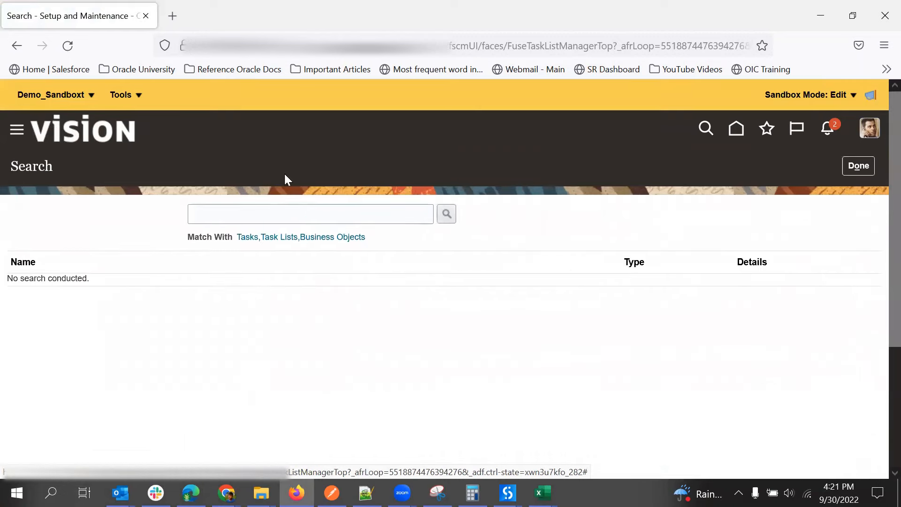
left_click(267, 212)
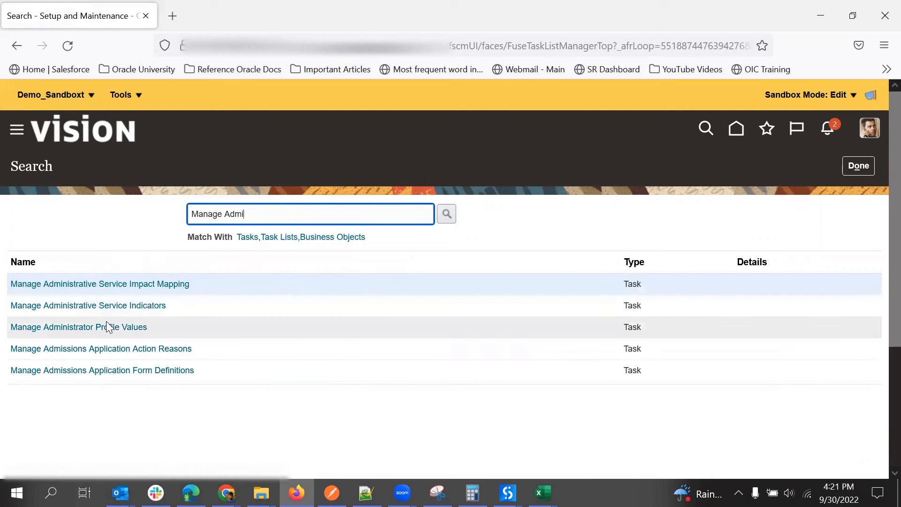
left_click(105, 326)
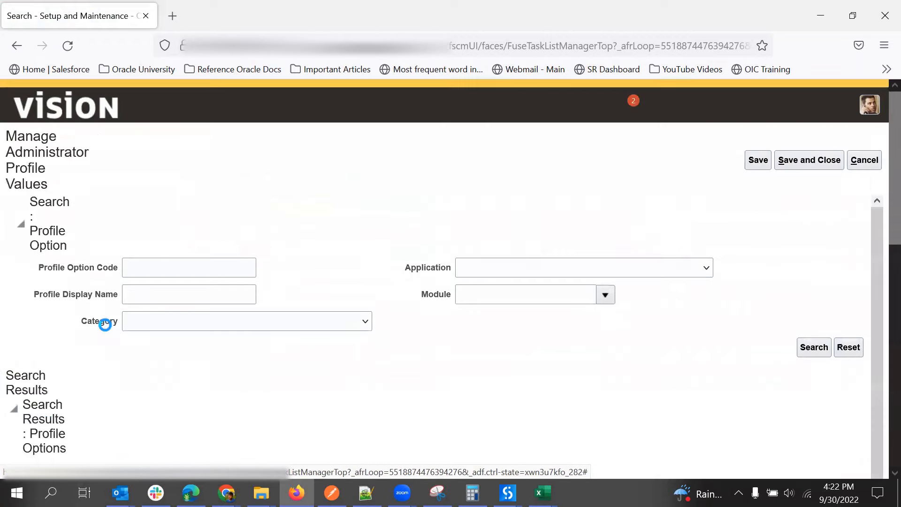
Step: Search the profile options for codes matching %COPY%
left_click(173, 222)
type("%%")
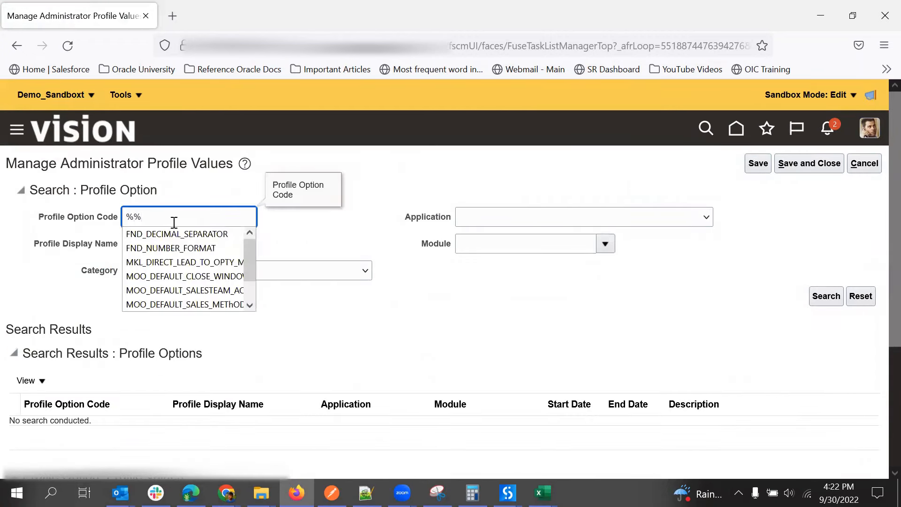
key("Left")
type("M")
type("Cop")
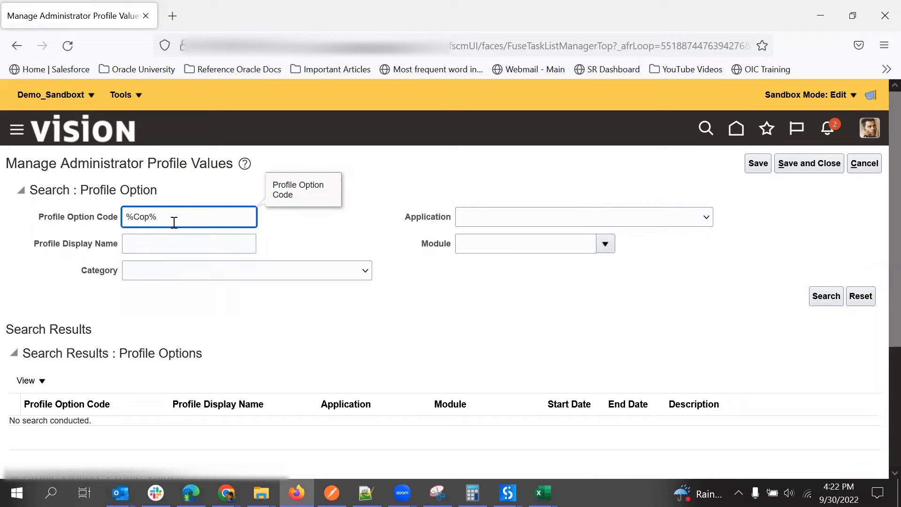
key("BackSpace")
key("BackSpace")
key("BackSpace")
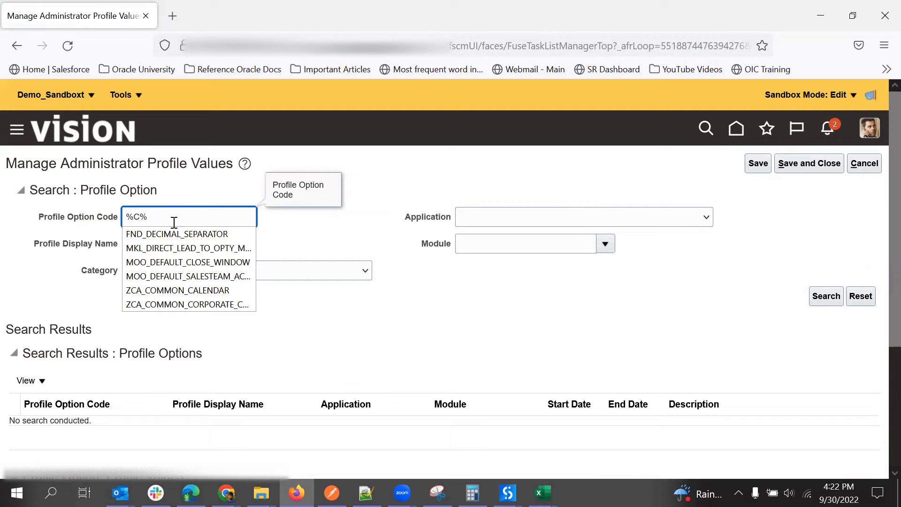
type("OPY")
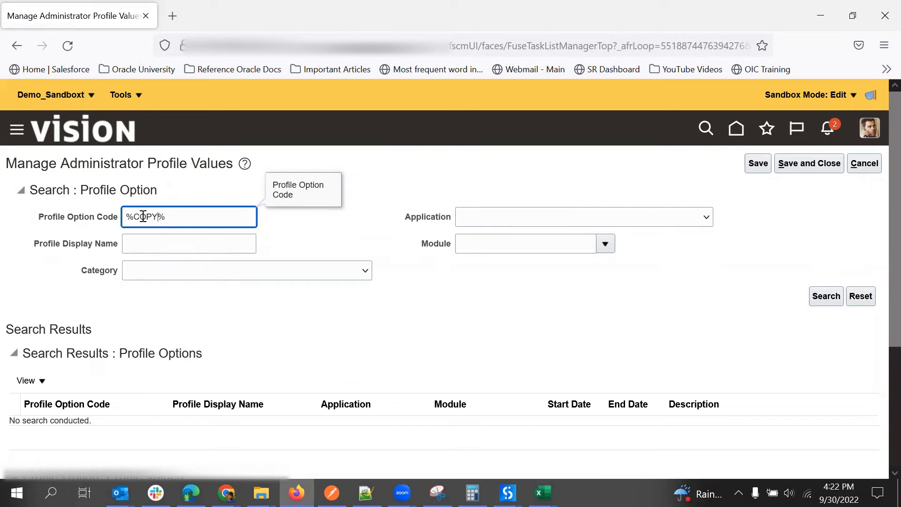
key("Return")
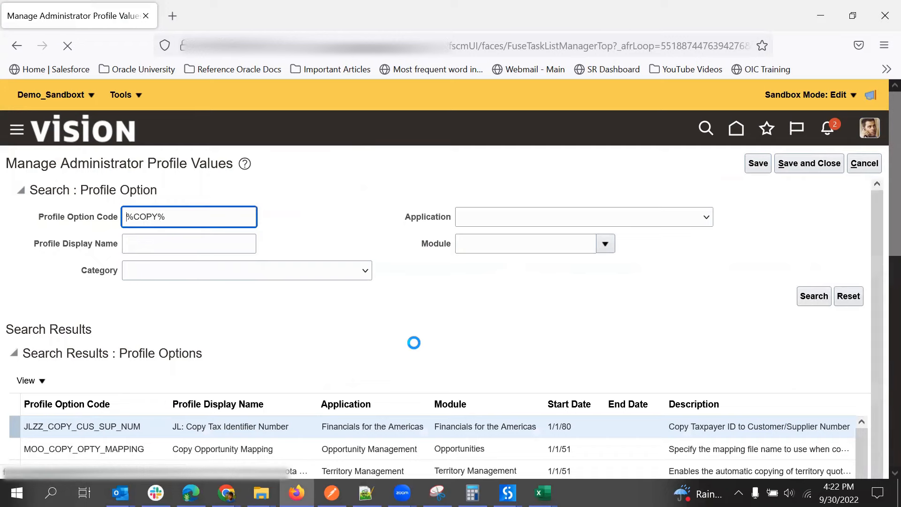
Step: Look through the matching profile options and select MOO_COPY_OPTY_MAPPING to examine its site-level profile value
scroll(406, 348, "down", 5)
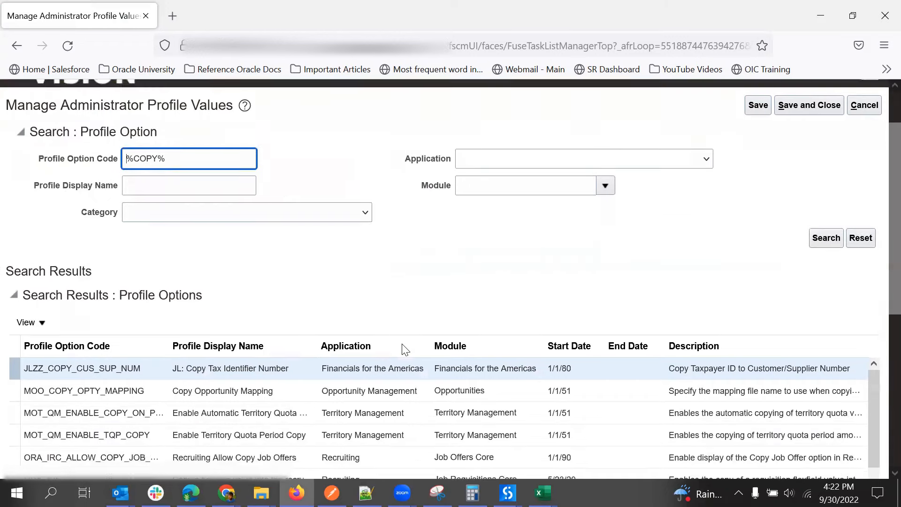
scroll(321, 383, "up", 1)
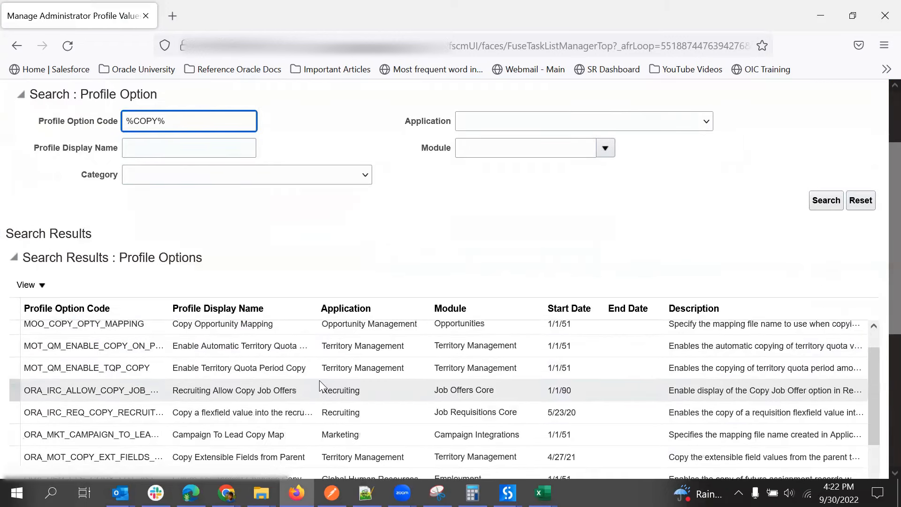
scroll(400, 255, "down", 4)
scroll(275, 314, "up", 2)
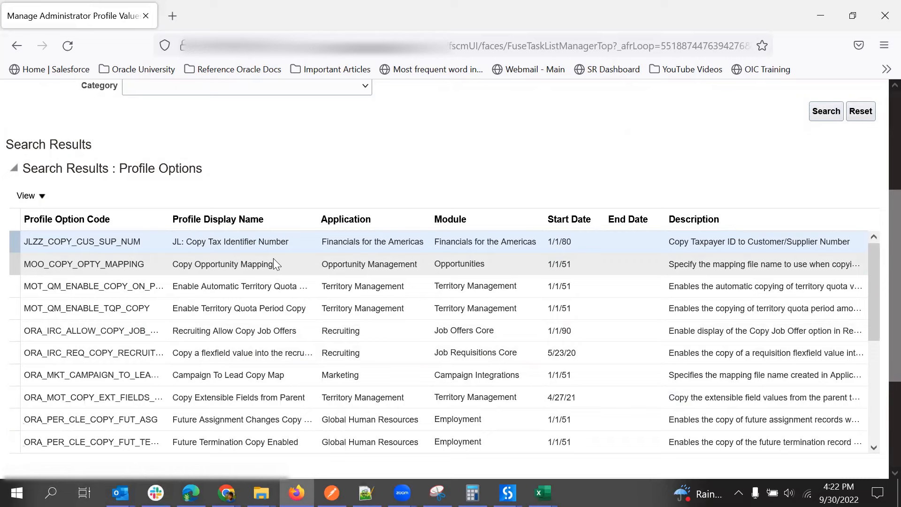
left_click(216, 263)
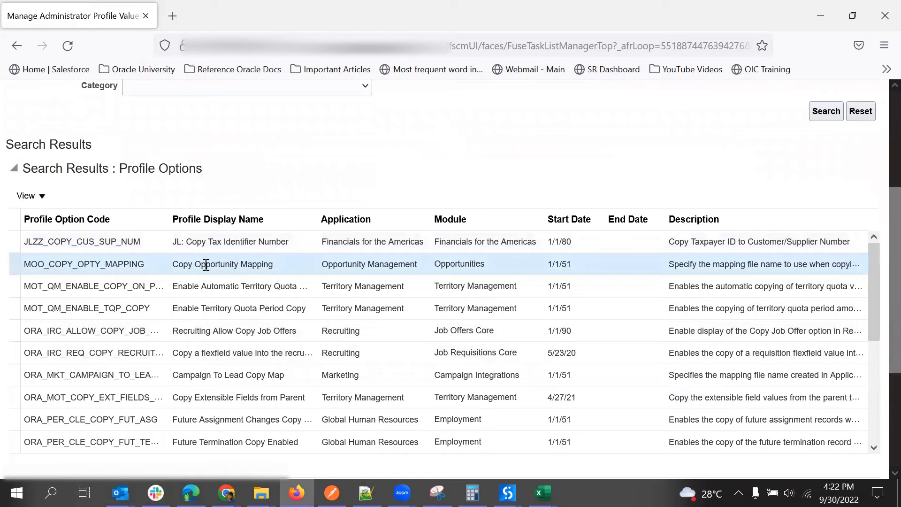
scroll(527, 188, "down", 3)
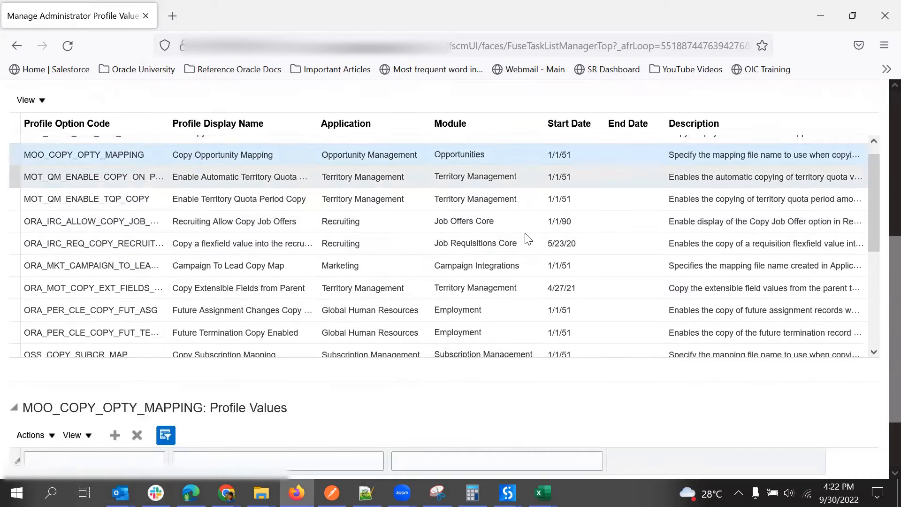
scroll(563, 402, "down", 2)
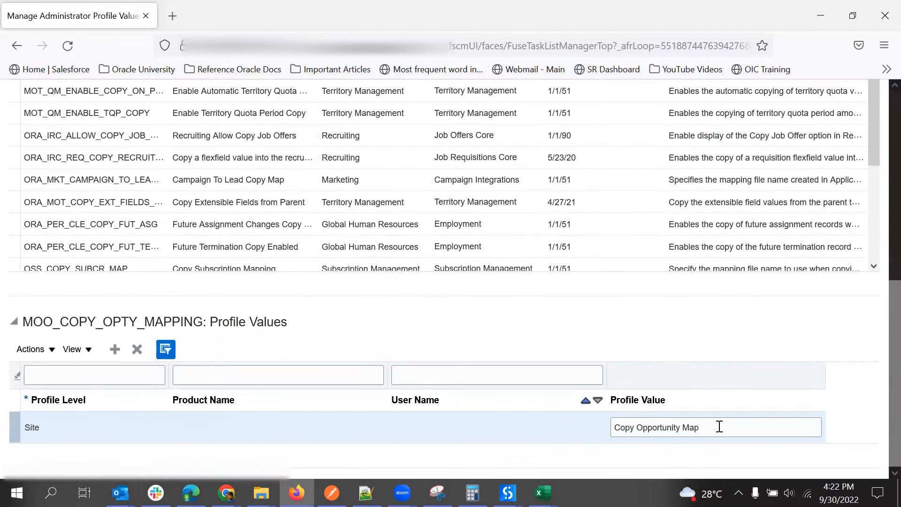
scroll(149, 194, "up", 1)
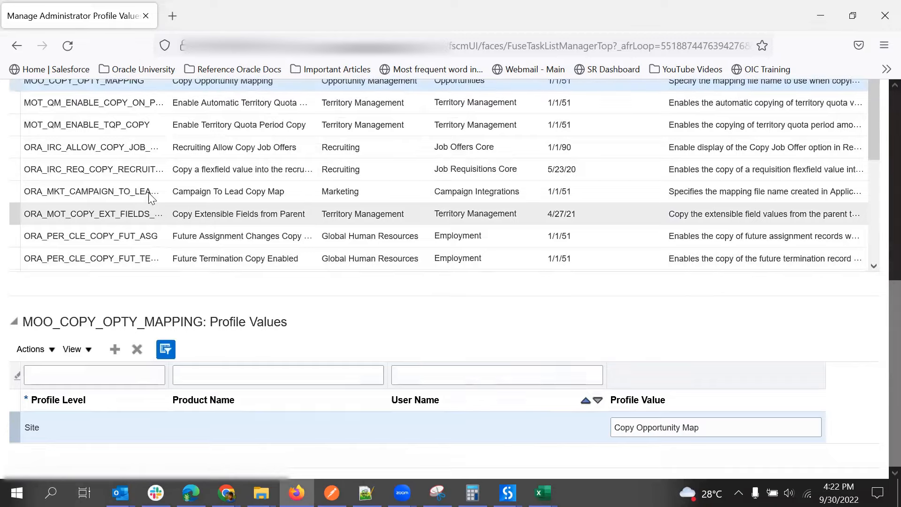
Step: Look through the copy-related profile options and select Campaign To Lead Copy Map to examine its site-level profile value
scroll(148, 195, "up", 2)
scroll(129, 211, "down", 4)
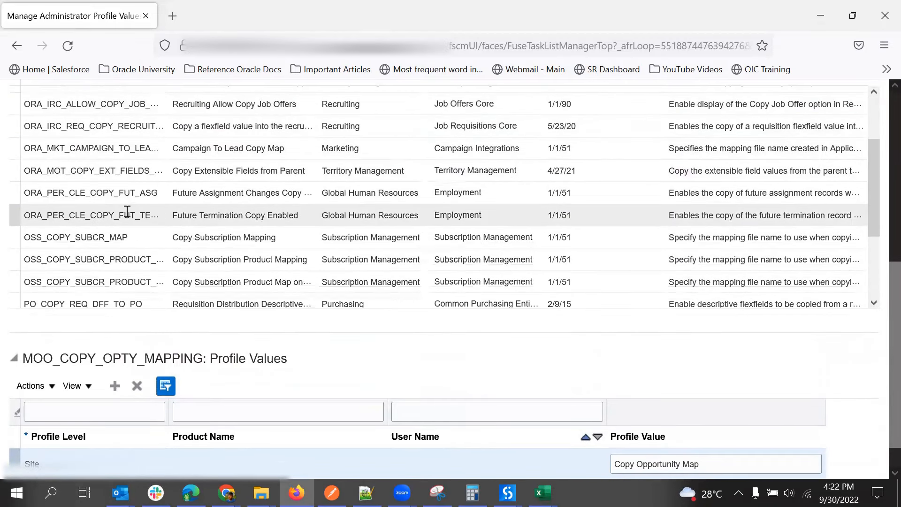
scroll(221, 193, "down", 4)
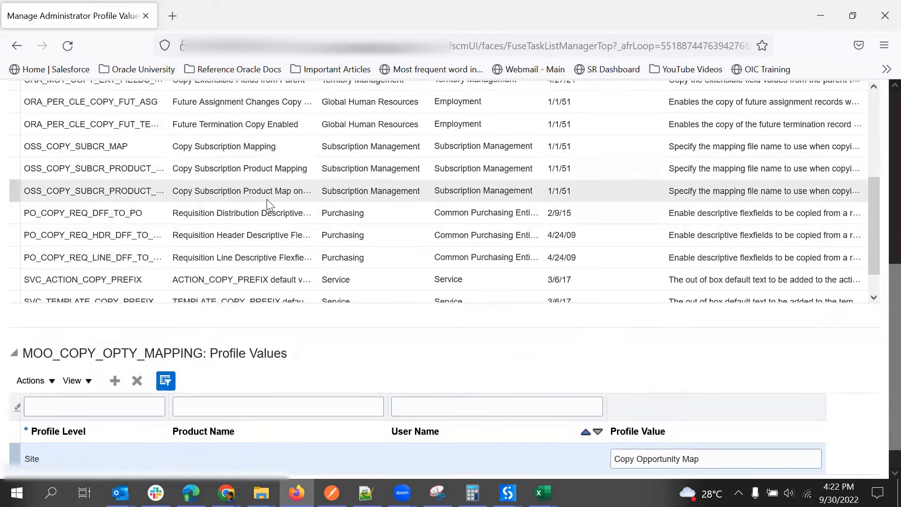
scroll(266, 199, "down", 3)
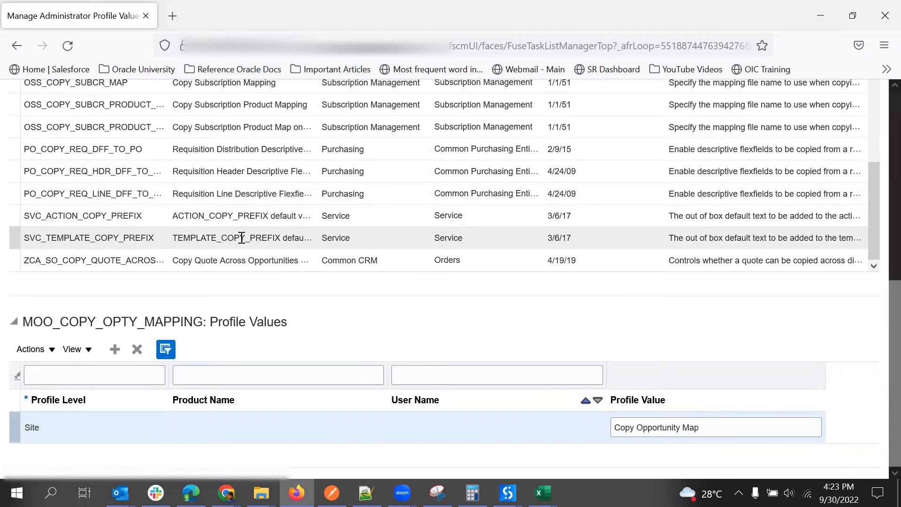
scroll(234, 175, "up", 1)
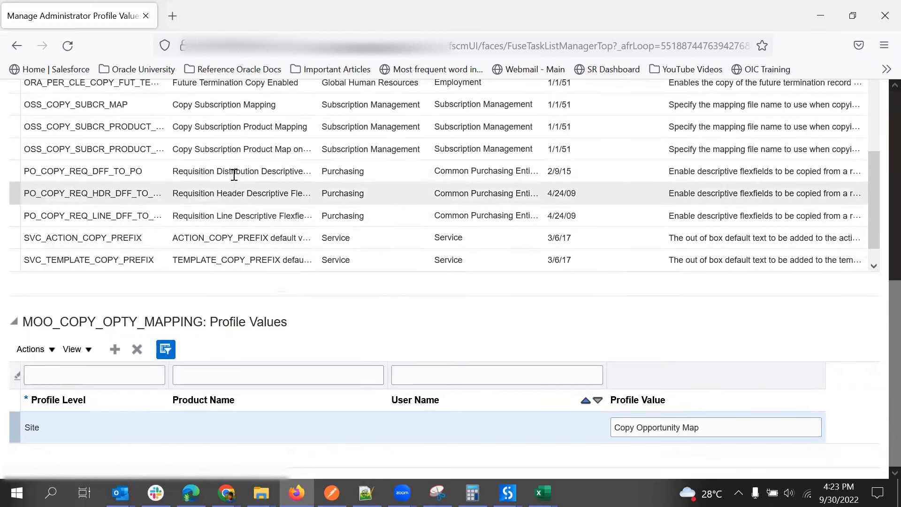
scroll(234, 175, "up", 5)
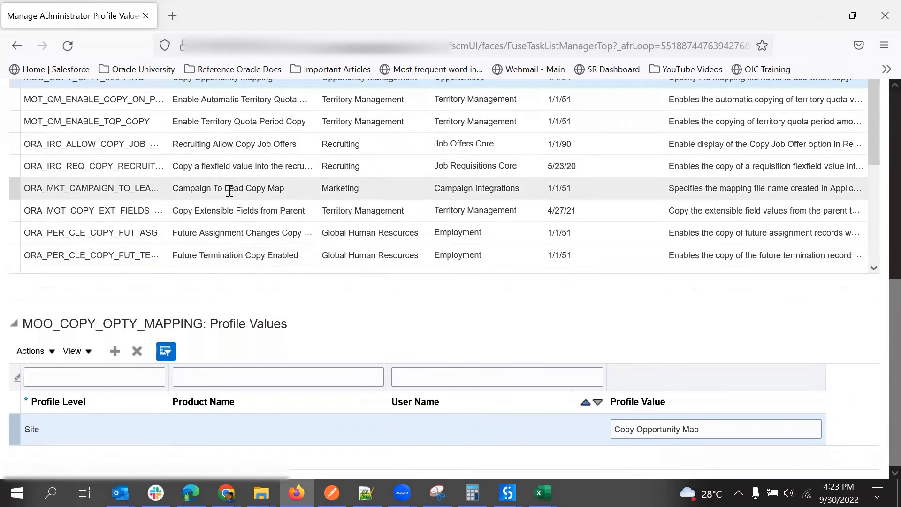
left_click(290, 190)
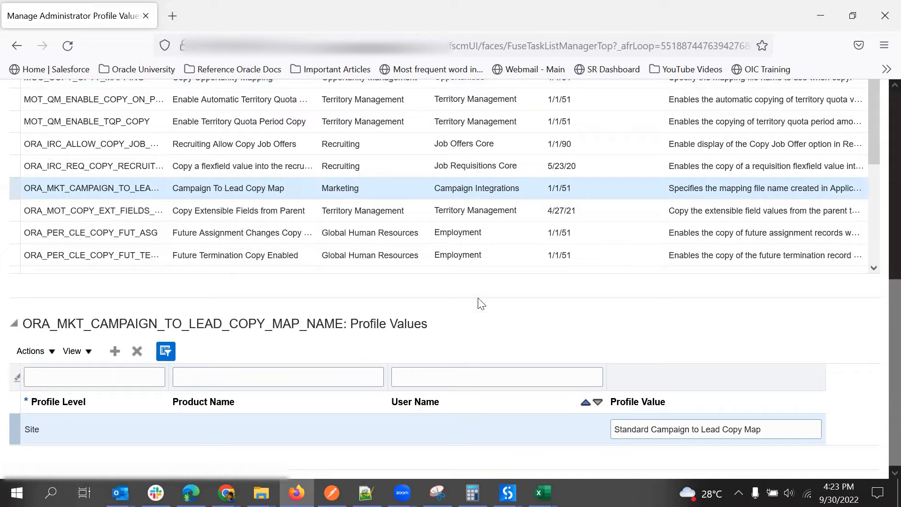
Step: Check the remaining copy-related profile options for one that controls the lead-to-opportunity mapping
scroll(481, 303, "up", 2)
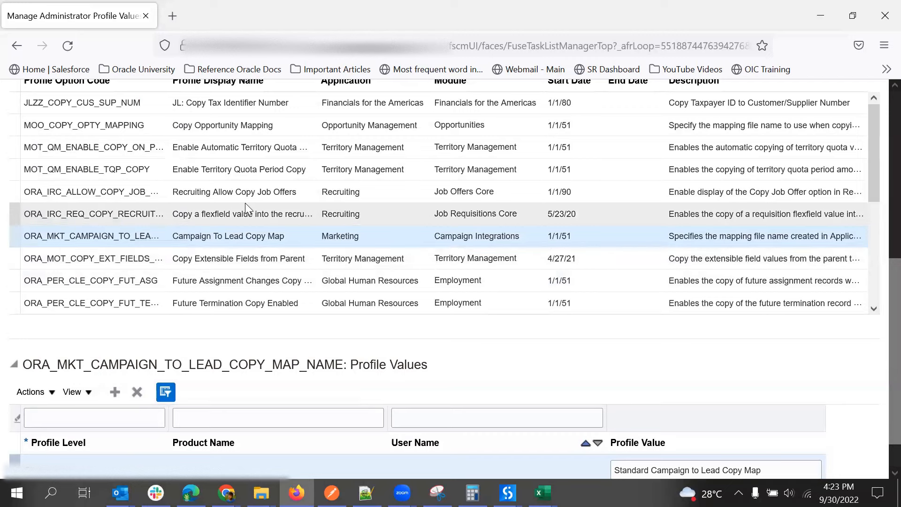
scroll(245, 203, "up", 1)
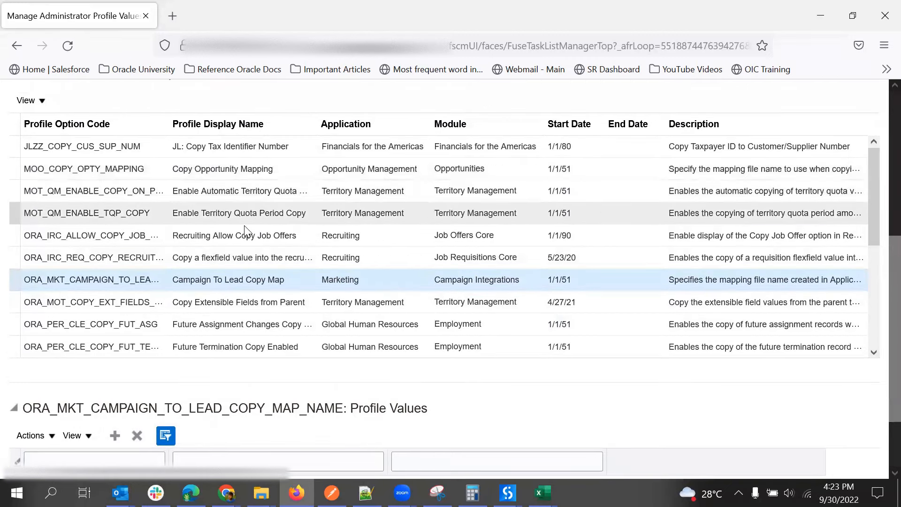
scroll(244, 226, "down", 2)
scroll(238, 271, "down", 5)
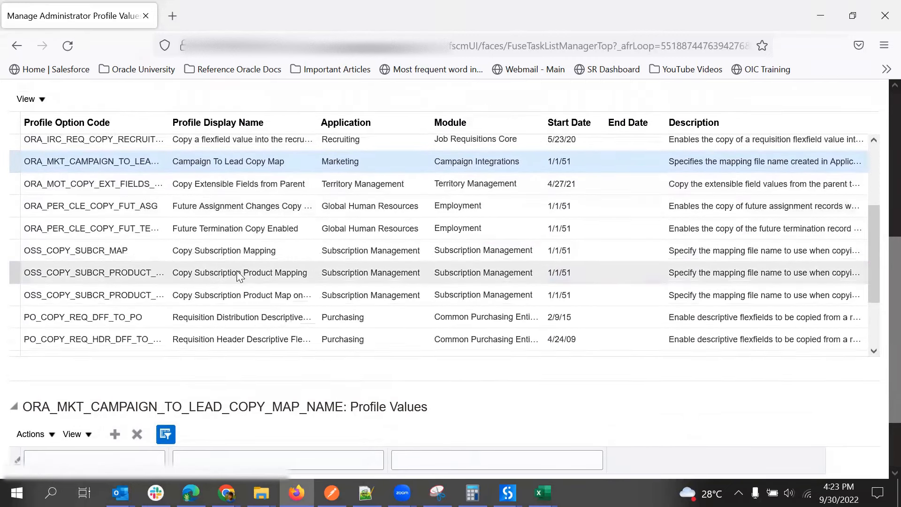
scroll(230, 291, "down", 2)
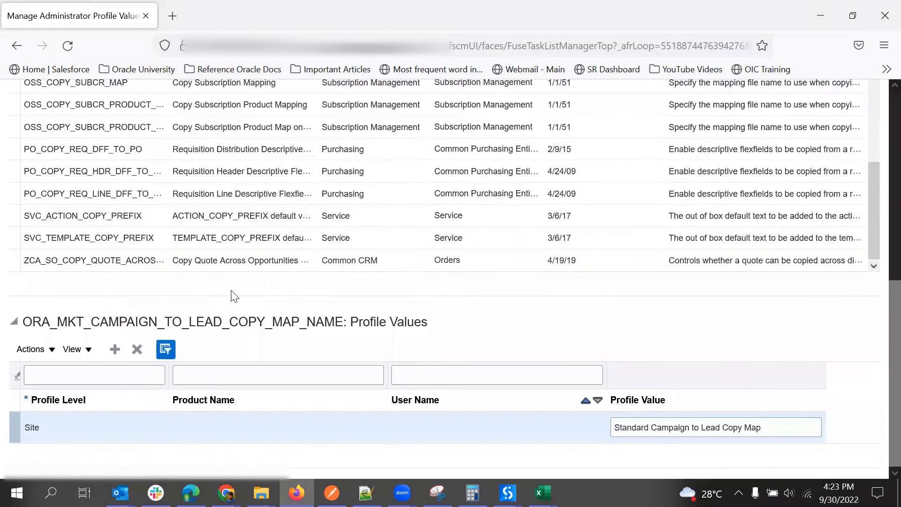
scroll(267, 221, "up", 7)
scroll(261, 245, "up", 5)
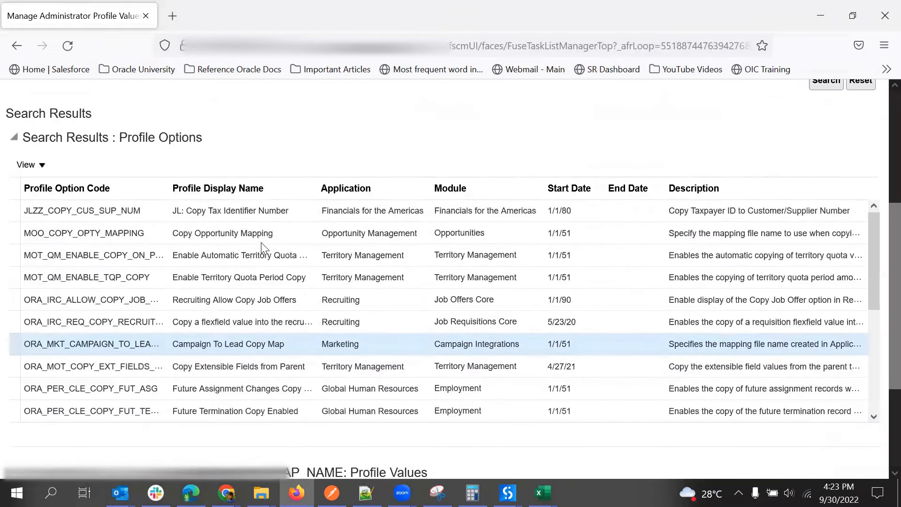
scroll(279, 218, "up", 1)
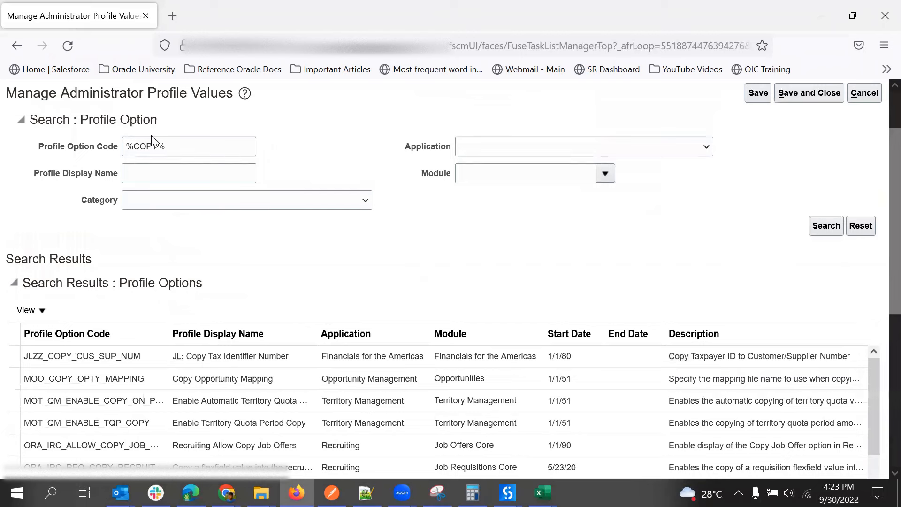
Step: Search the profile options for codes matching %LEAD%
double_click(149, 147)
key("BackSpace")
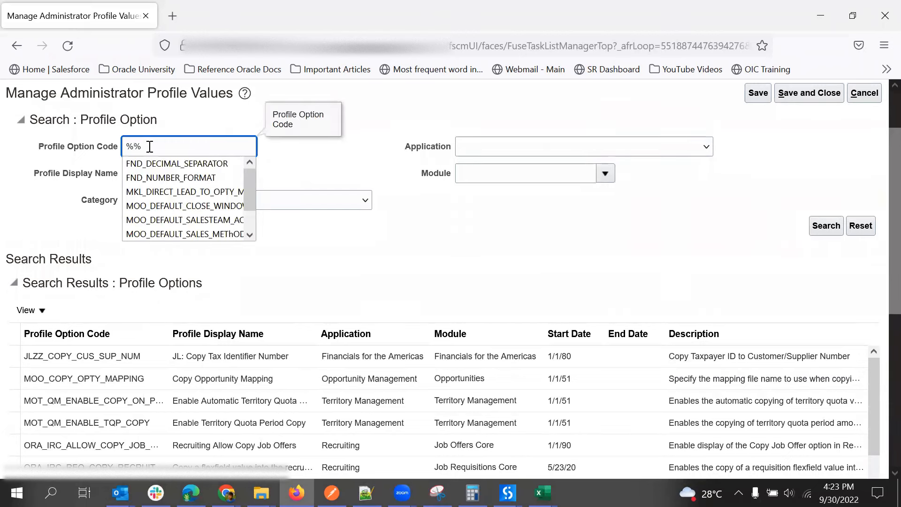
type("LEAD")
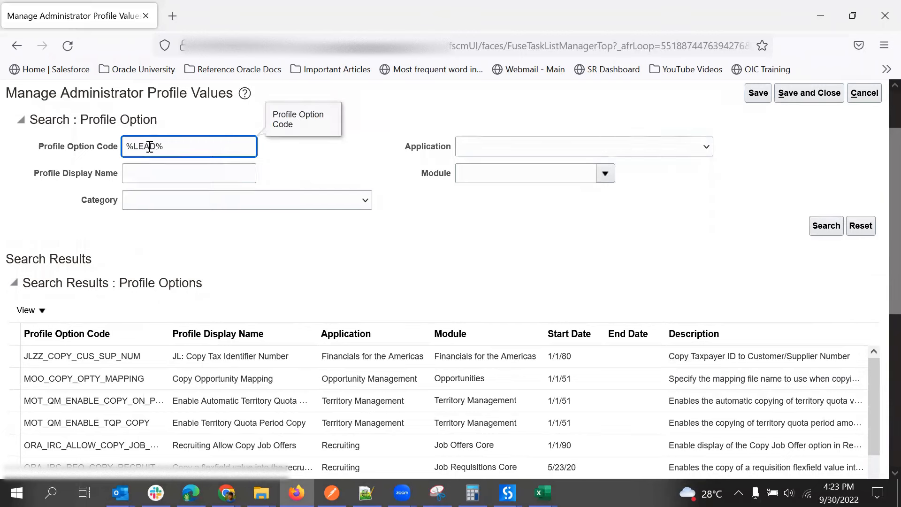
key("Return")
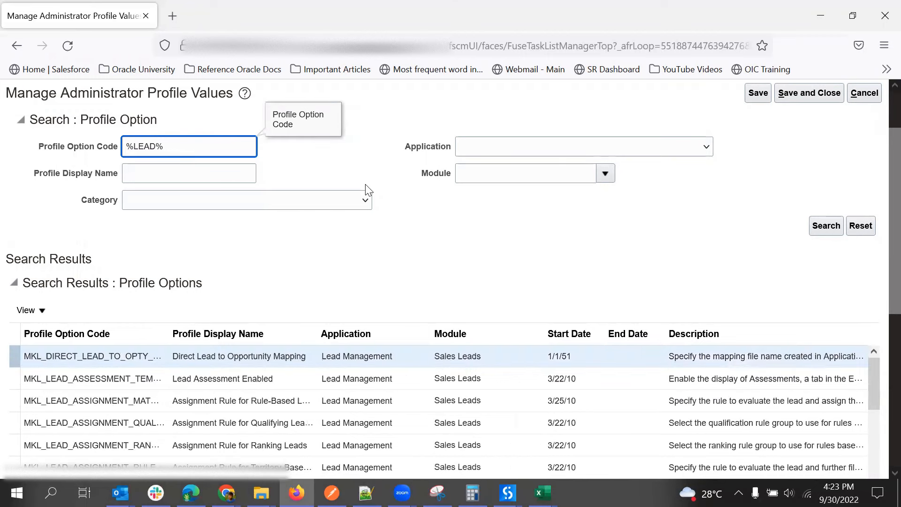
Step: Look through the lead-related profile options for the ones that specify mapping file names
scroll(378, 197, "down", 3)
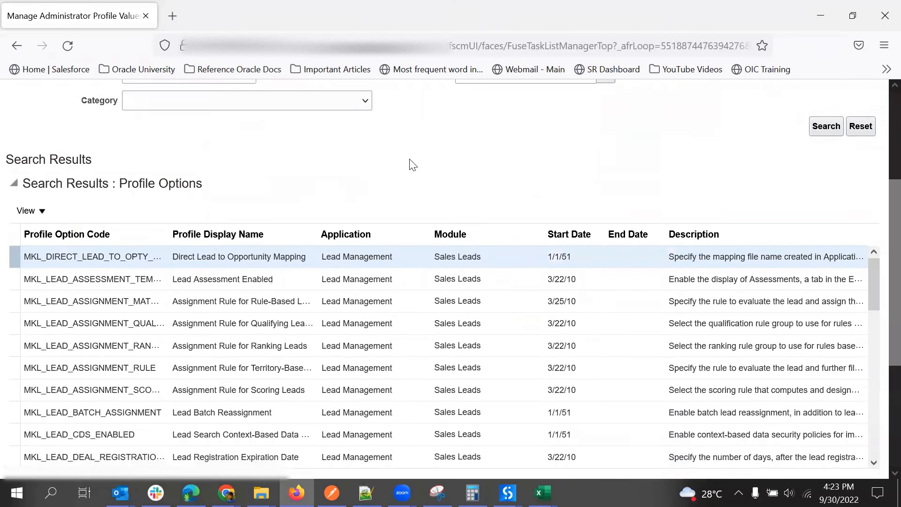
scroll(370, 209, "down", 2)
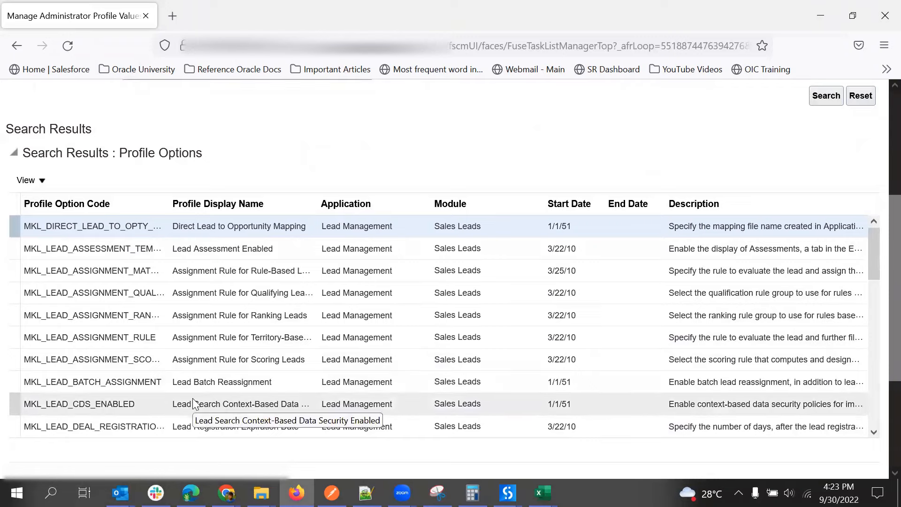
scroll(192, 398, "down", 4)
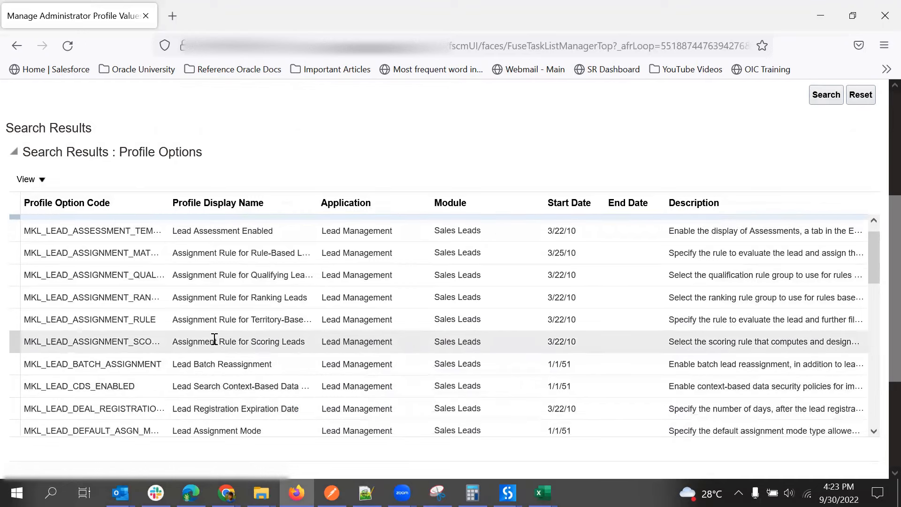
left_click(213, 339)
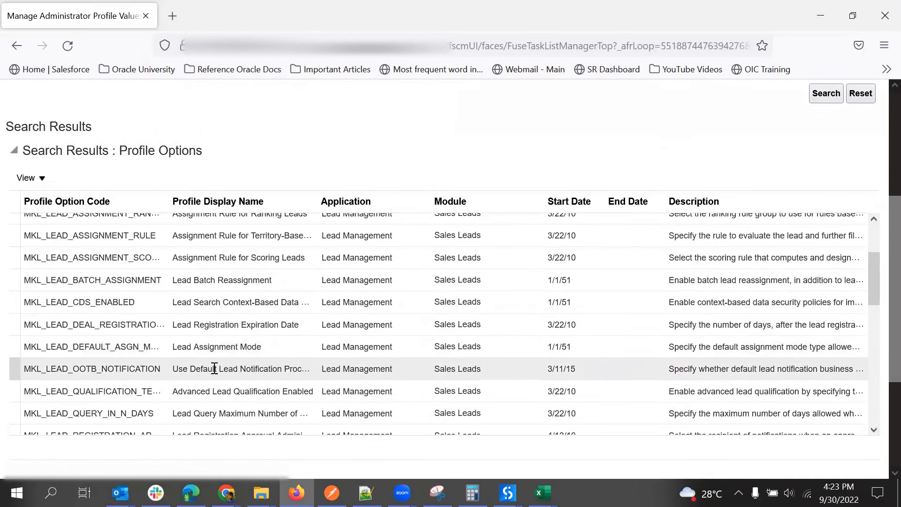
scroll(214, 368, "down", 5)
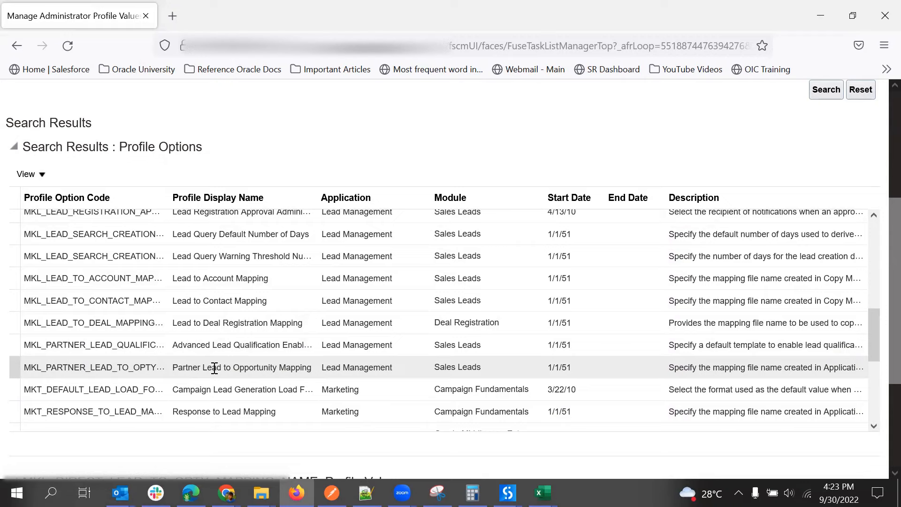
scroll(215, 368, "up", 8)
scroll(264, 271, "up", 4)
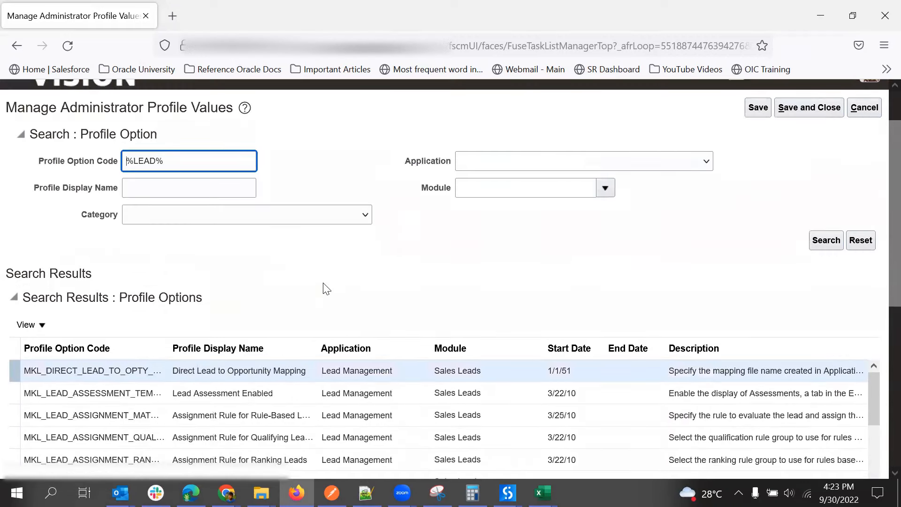
Step: Examine the site-level profile value of the Direct Lead to Opportunity Mapping option, MKL_DIRECT_LEAD_TO_OPTY_MAPPING_NAME
scroll(326, 287, "down", 3)
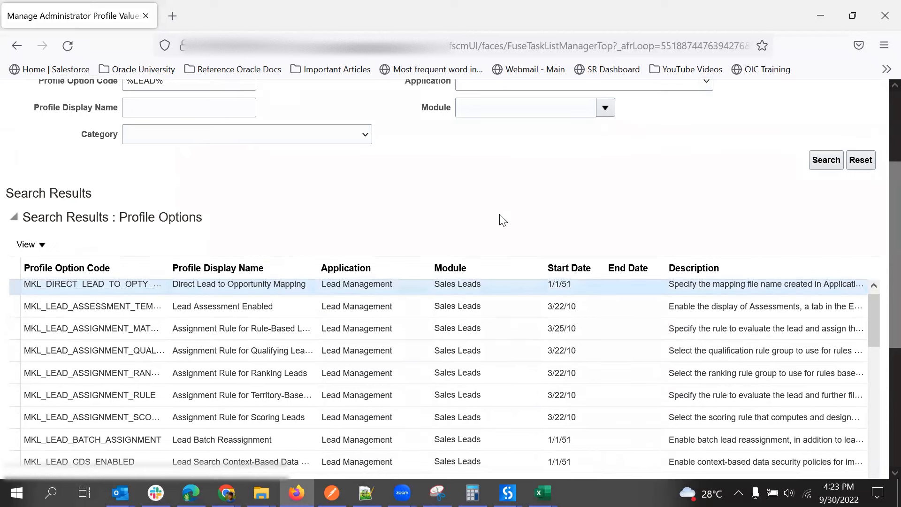
scroll(500, 218, "down", 3)
scroll(493, 293, "up", 3)
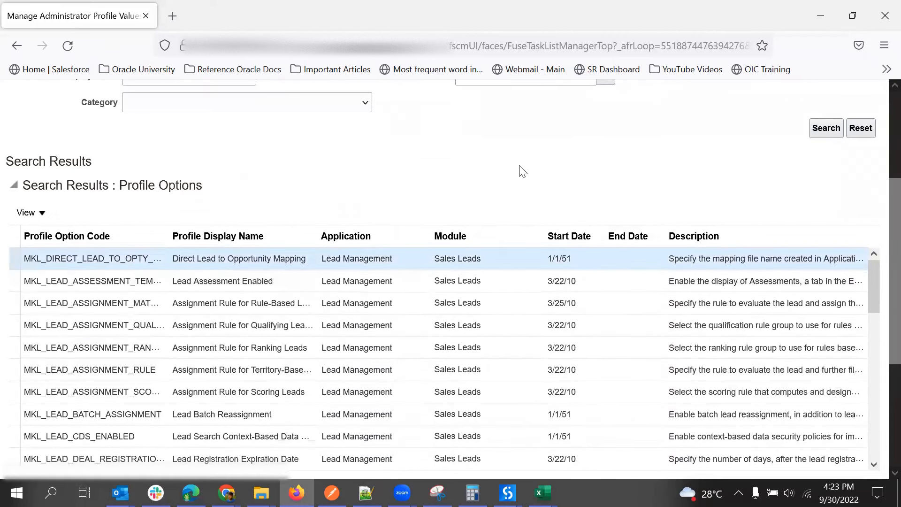
scroll(521, 170, "down", 3)
scroll(543, 337, "down", 3)
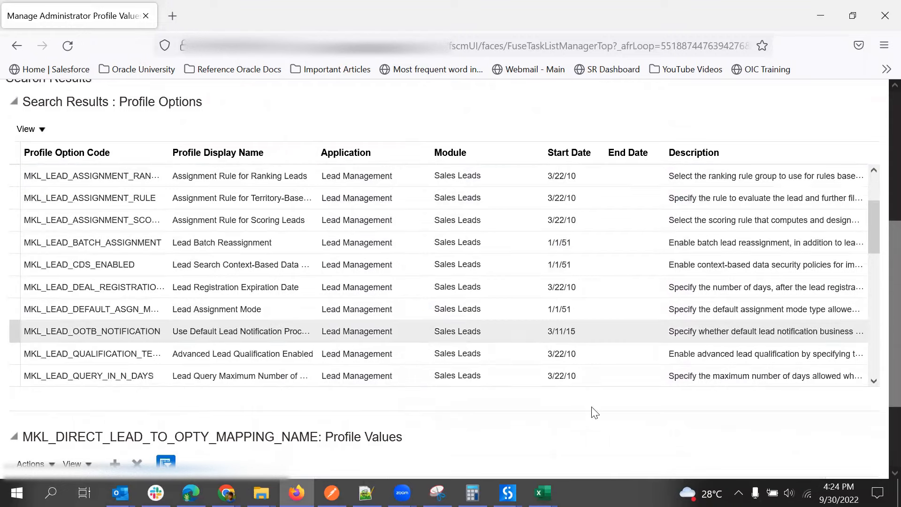
scroll(595, 413, "down", 4)
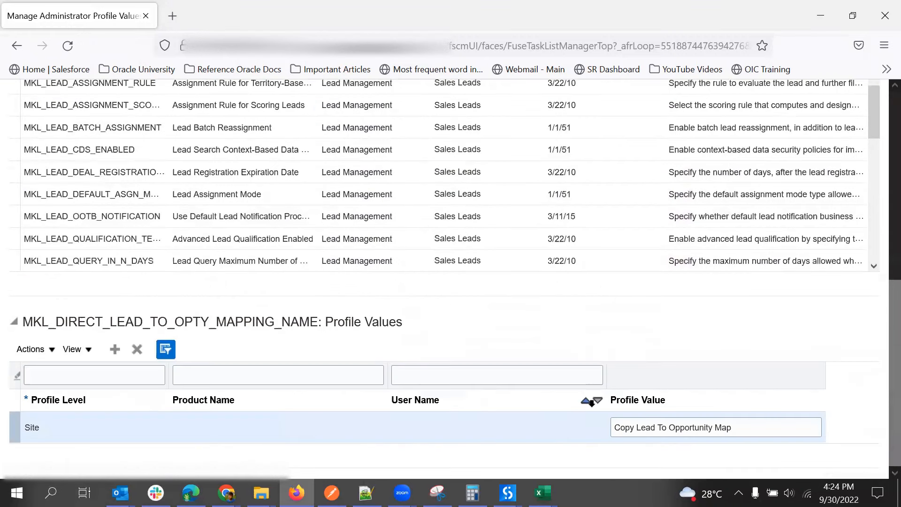
Step: Recheck the site-level map name of the Direct Lead to Opportunity Mapping option, then save and close the administrator profile values
left_click(739, 427)
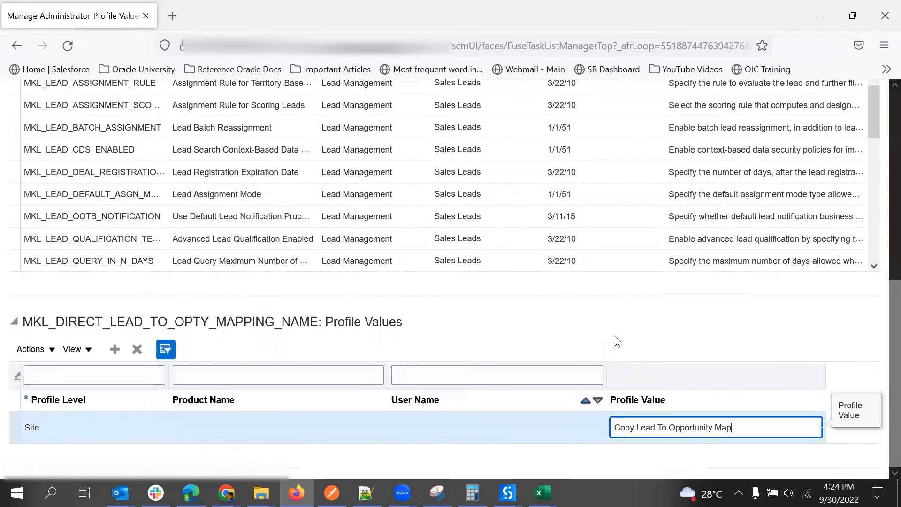
scroll(543, 326, "up", 6)
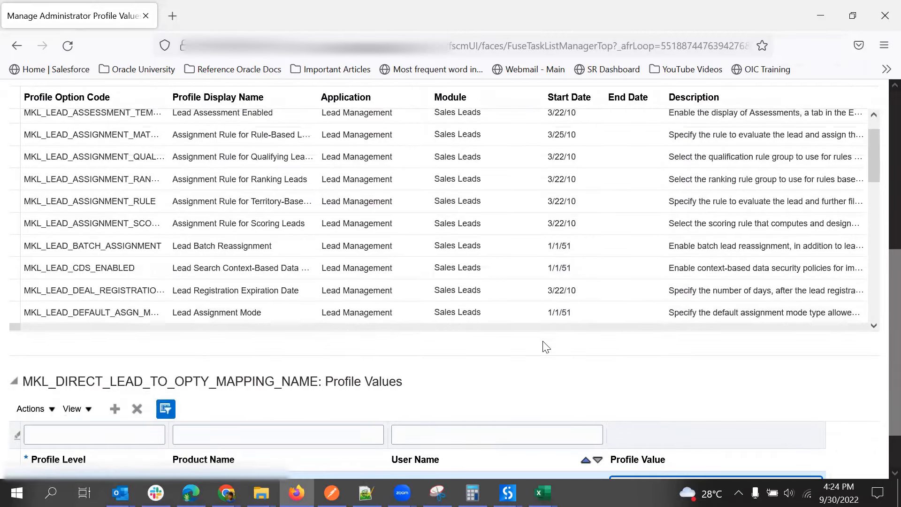
scroll(659, 378, "down", 2)
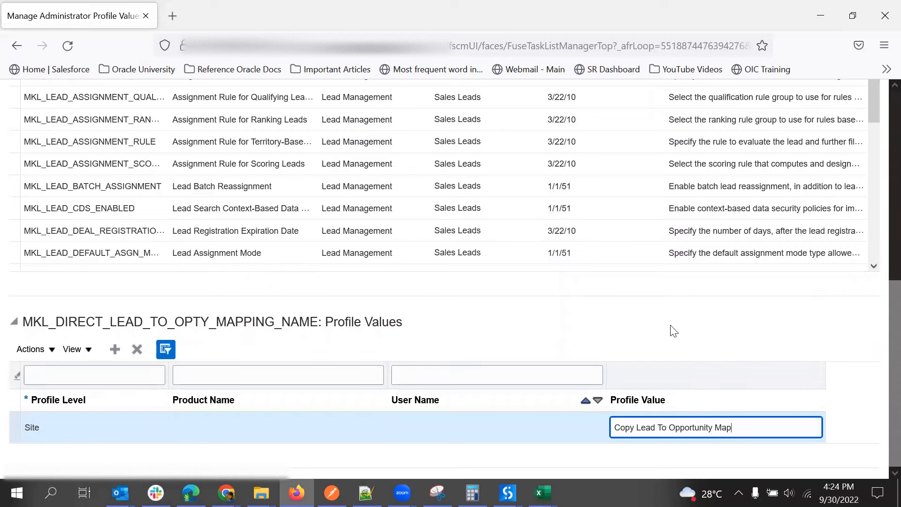
scroll(678, 291, "up", 10)
left_click(809, 169)
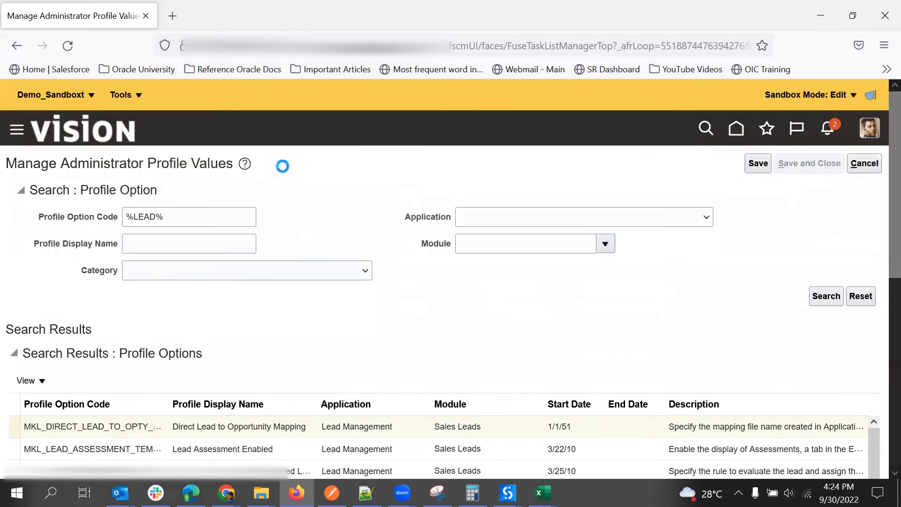
Step: Open the Leads work area from the Sales group of the application navigation
left_click(19, 132)
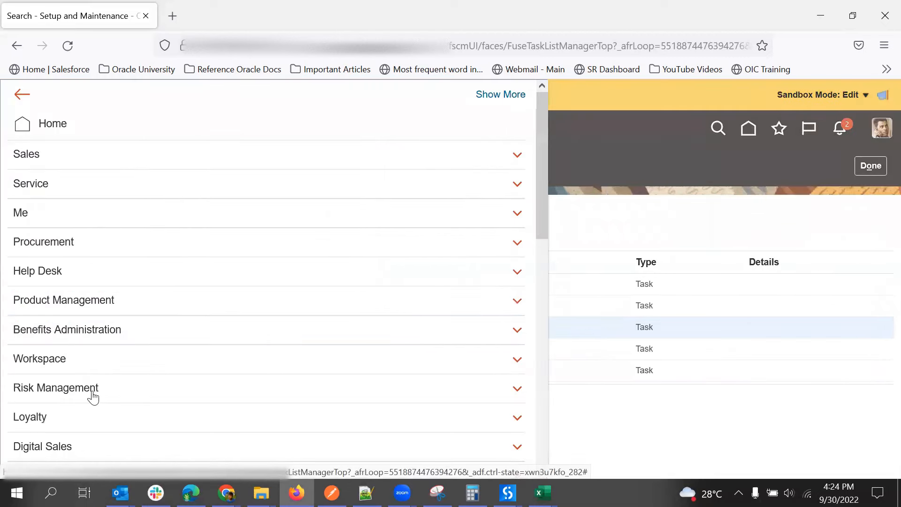
scroll(90, 396, "down", 8)
scroll(155, 250, "up", 9)
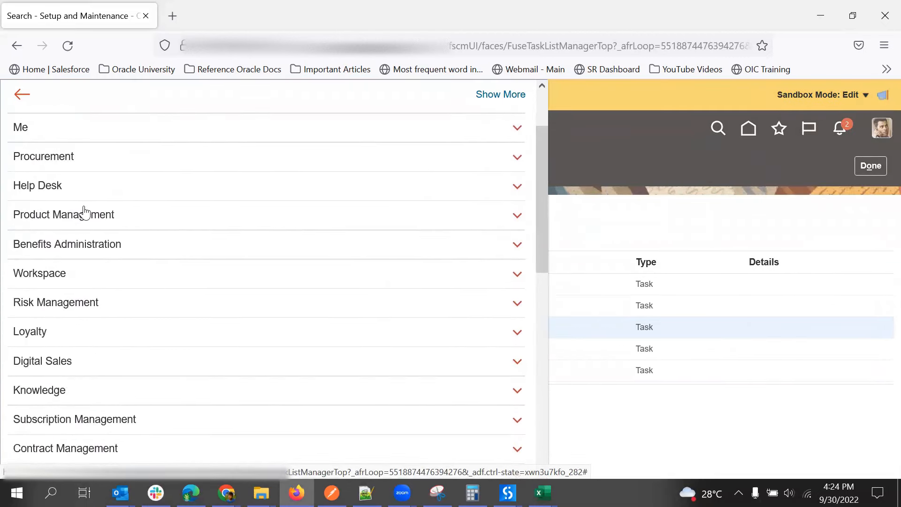
left_click(92, 158)
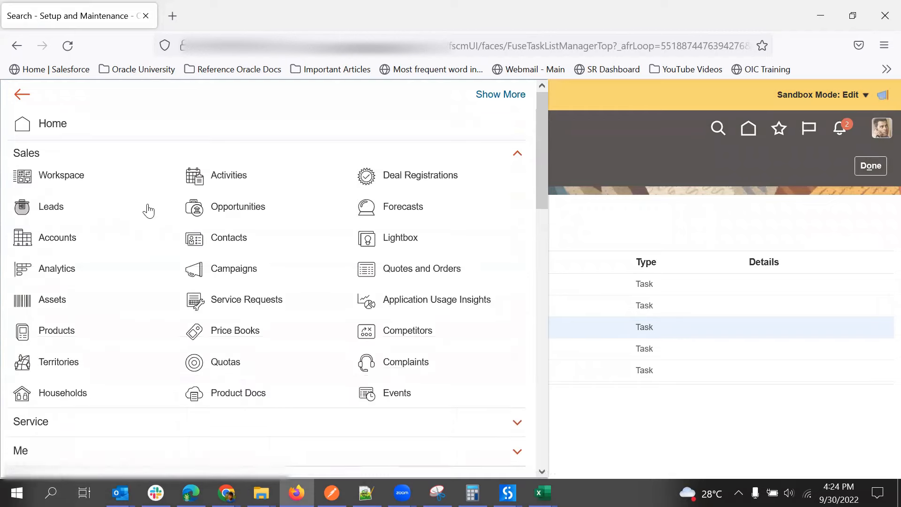
left_click(568, 165)
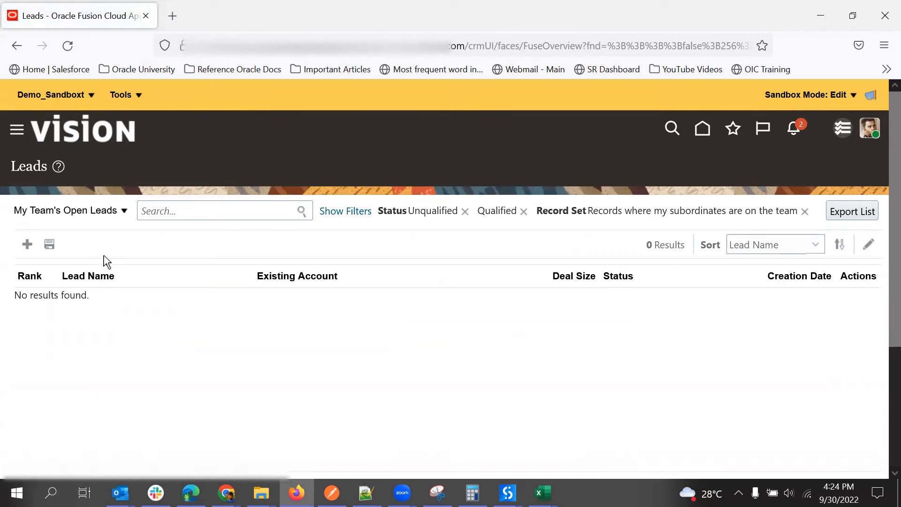
Step: Remove the Status and Record Set filters so the leads list is no longer restricted
left_click(182, 211)
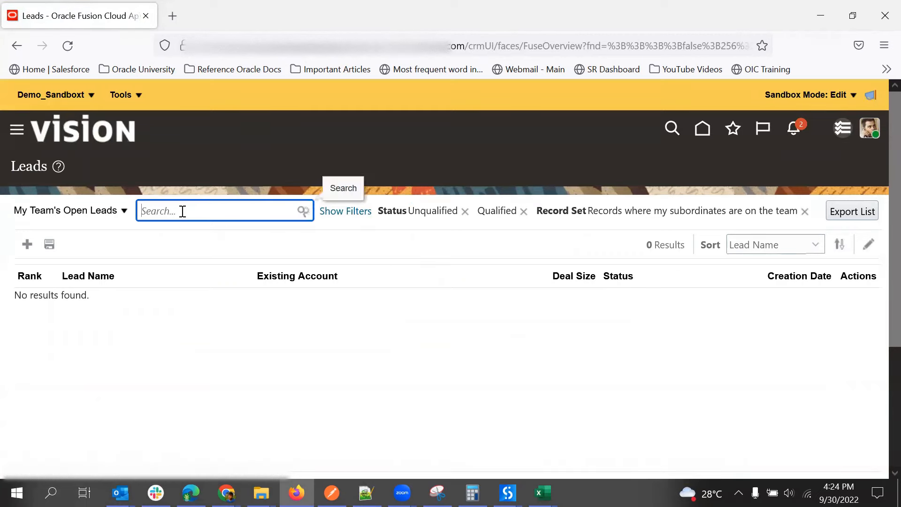
left_click(465, 212)
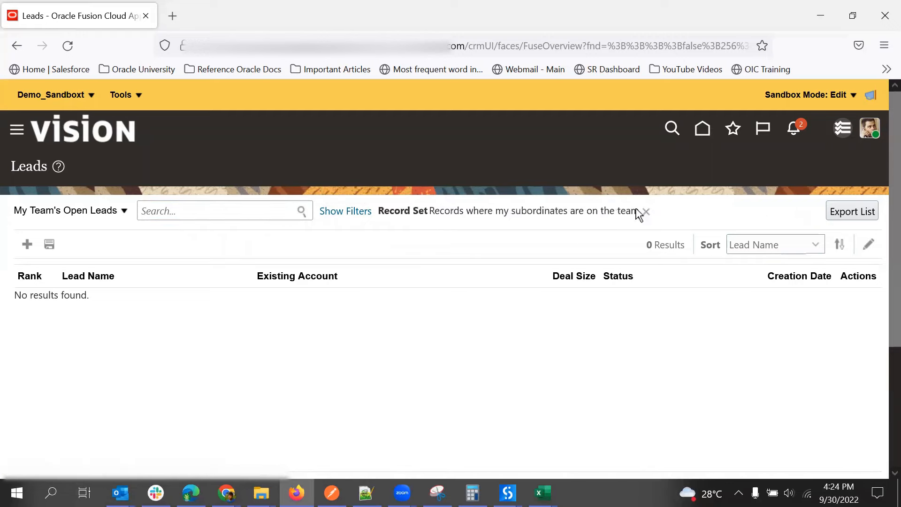
left_click(645, 212)
left_click(133, 304)
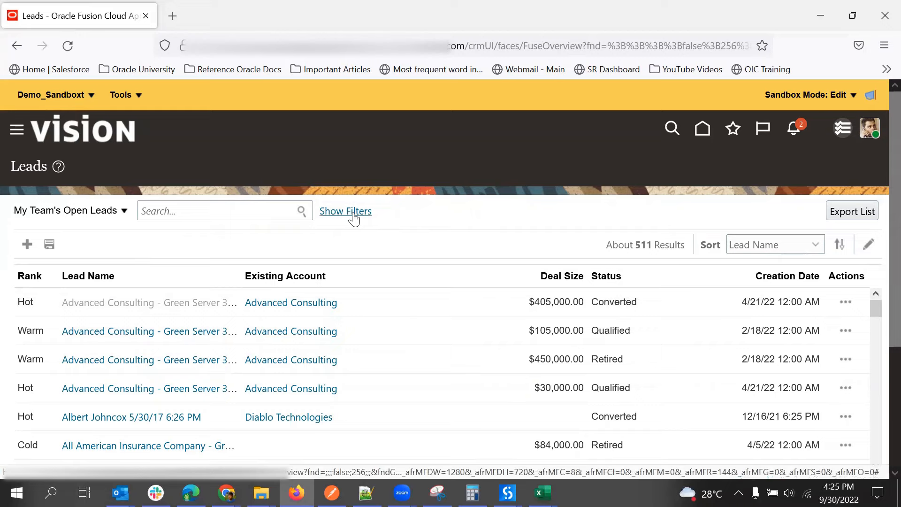
left_click(100, 210)
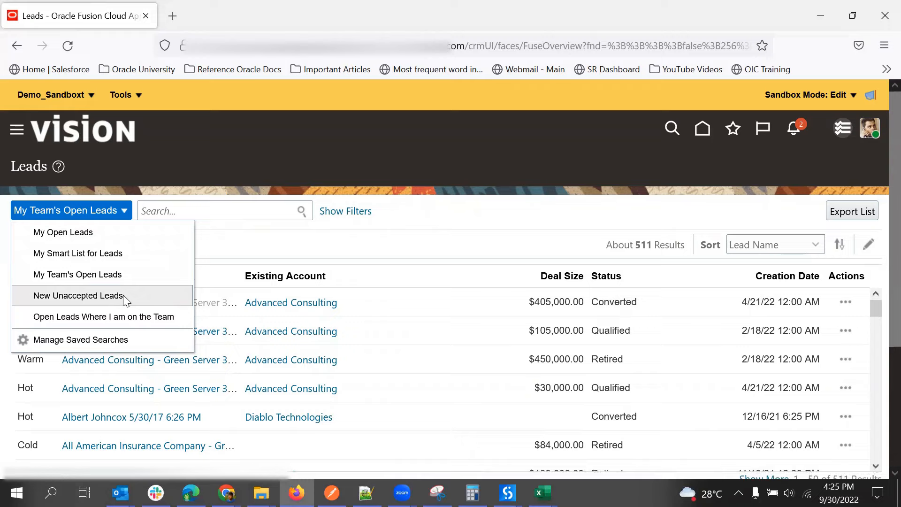
left_click(129, 316)
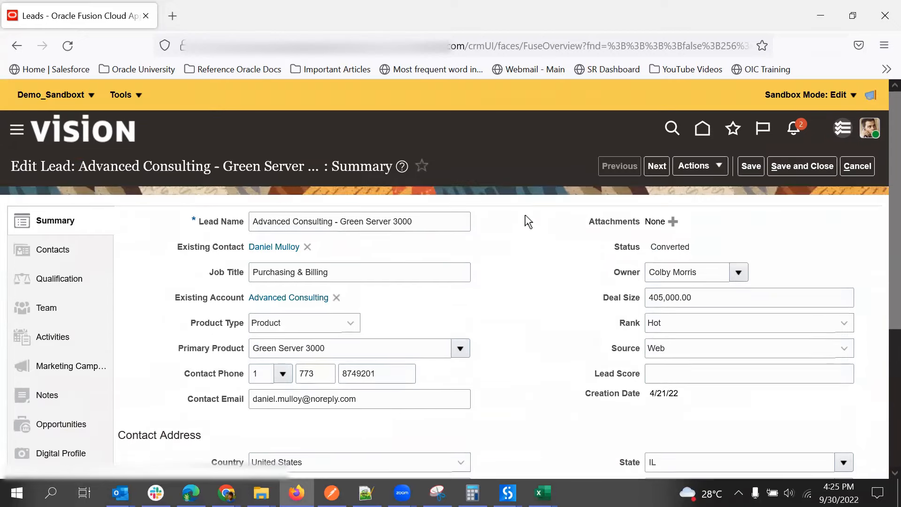
left_click(861, 166)
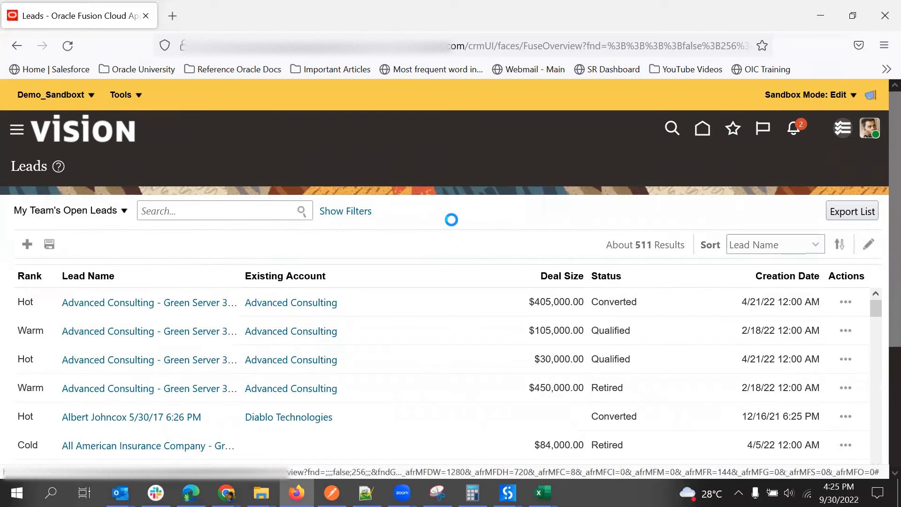
Step: Open the qualified Advanced Consulting - Green Server 3000 lead with the 105,000.00 deal size and submit its conversion to an opportunity
left_click(187, 331)
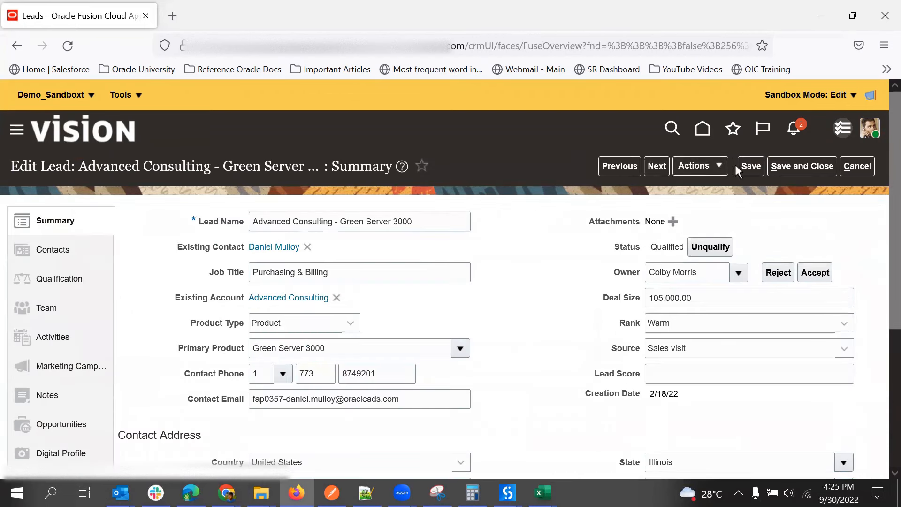
left_click(709, 165)
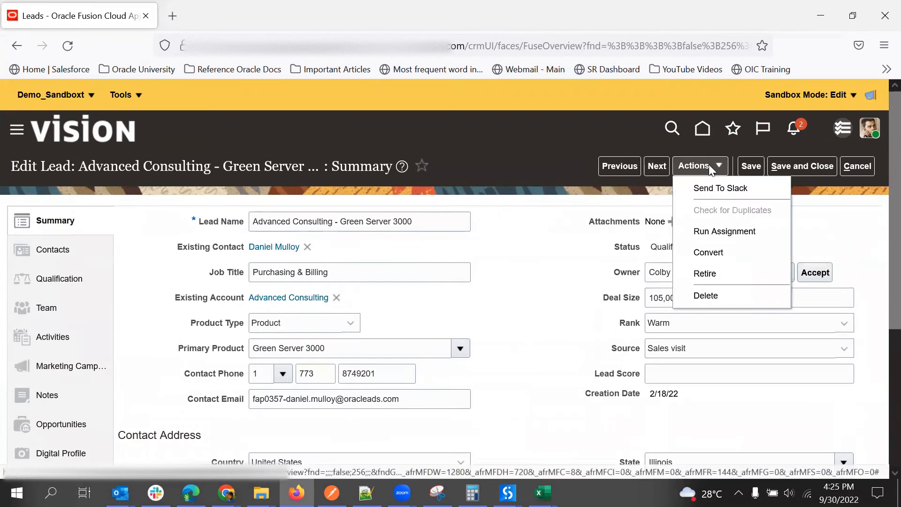
left_click(717, 255)
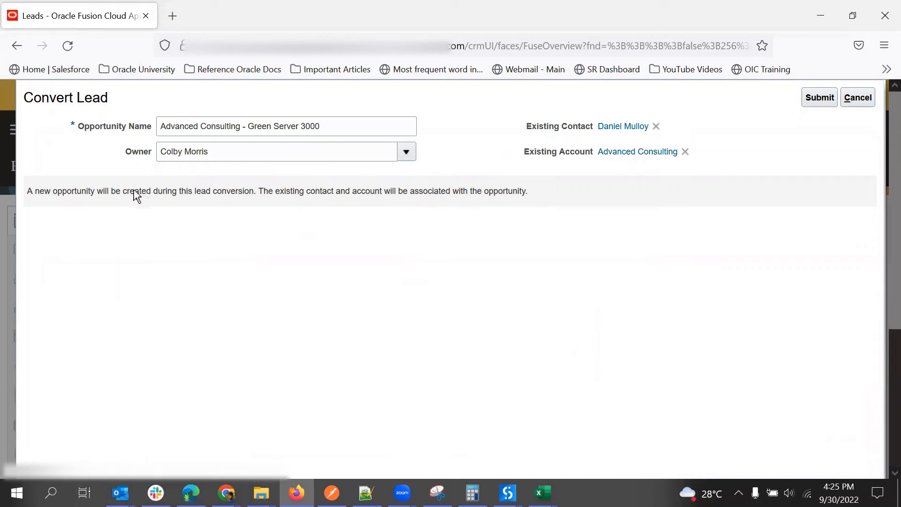
triple_click(66, 193)
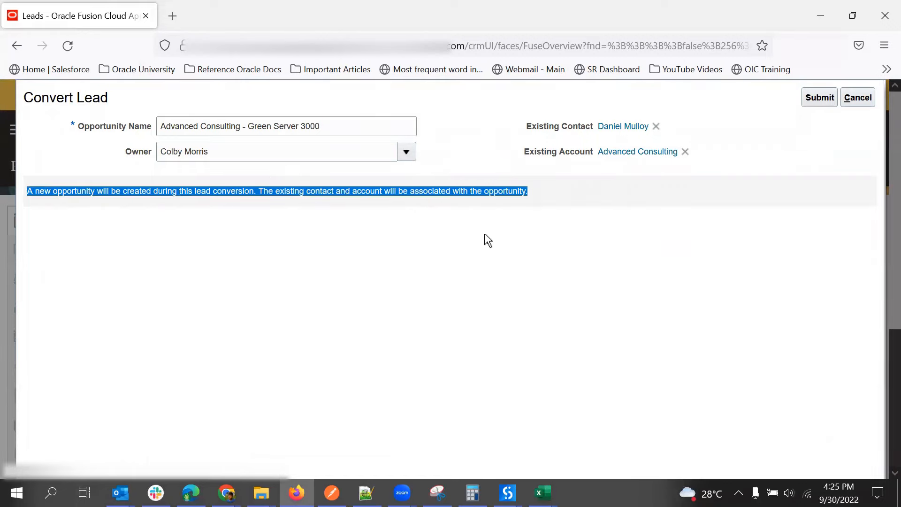
left_click(538, 269)
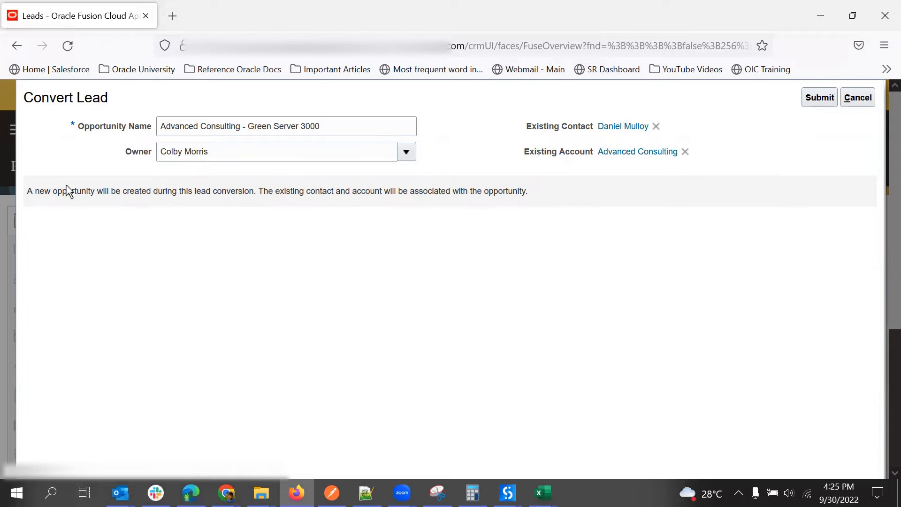
left_click(820, 99)
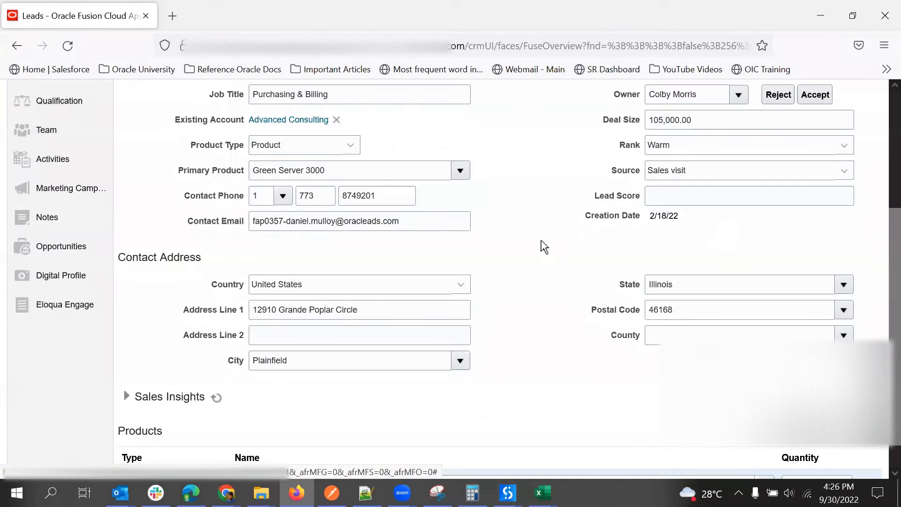
Step: Check the lead's summary details and its Opportunities page for the outcome of the conversion, leaving the fields unedited
scroll(543, 247, "up", 5)
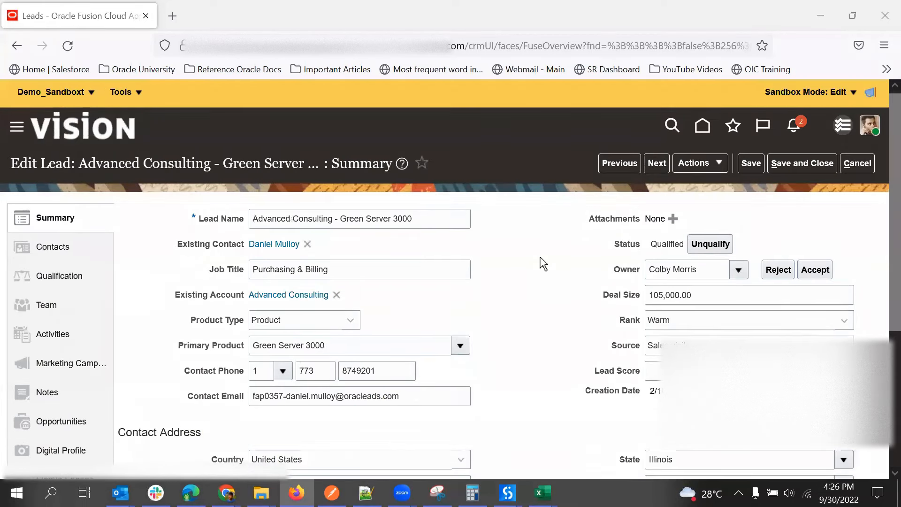
scroll(106, 325, "down", 3)
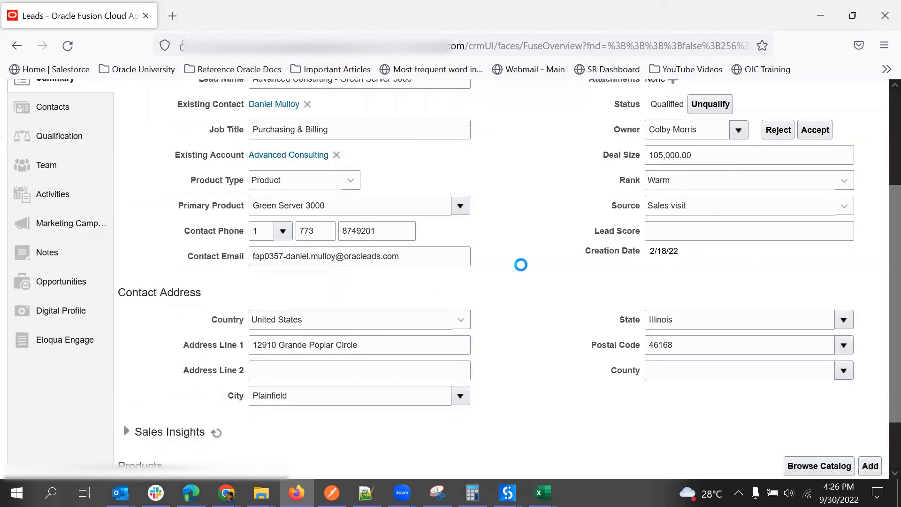
scroll(521, 264, "up", 2)
left_click(866, 111)
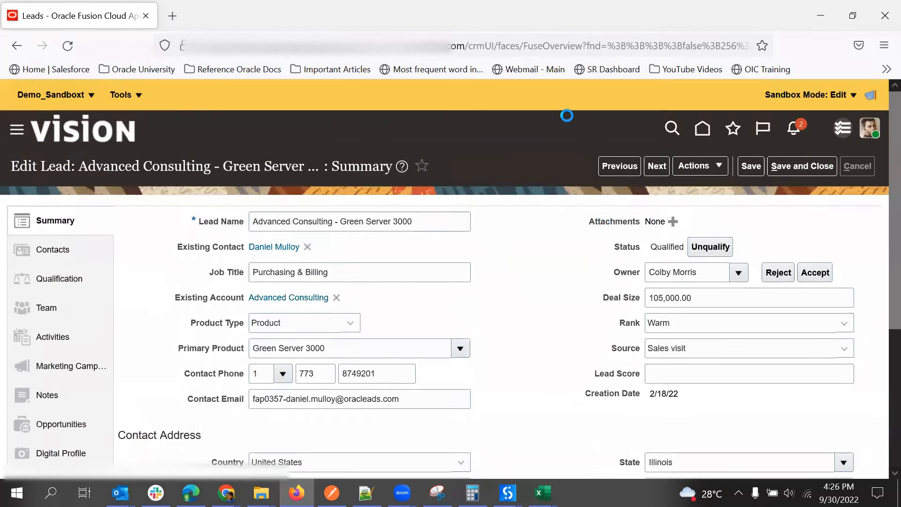
Step: Return to Application Composer from the sandbox and bring up the Copy Maps page
left_click(123, 94)
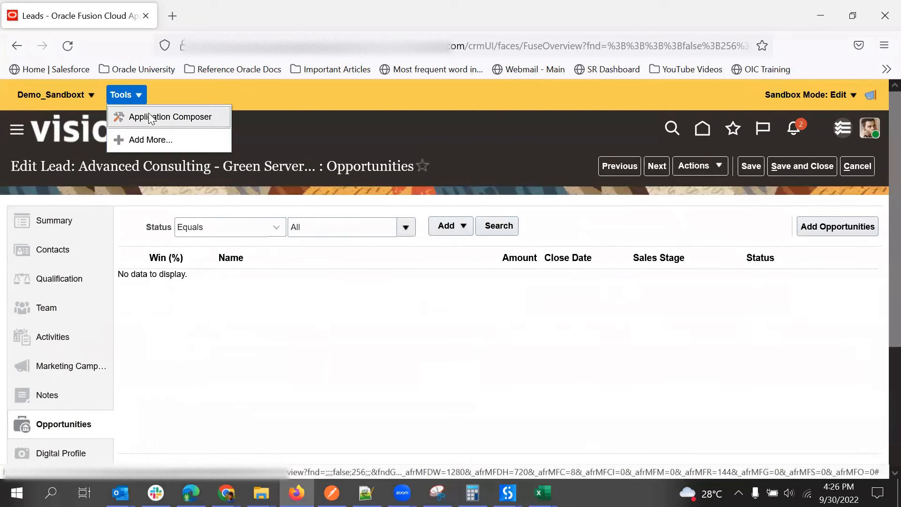
left_click(150, 118)
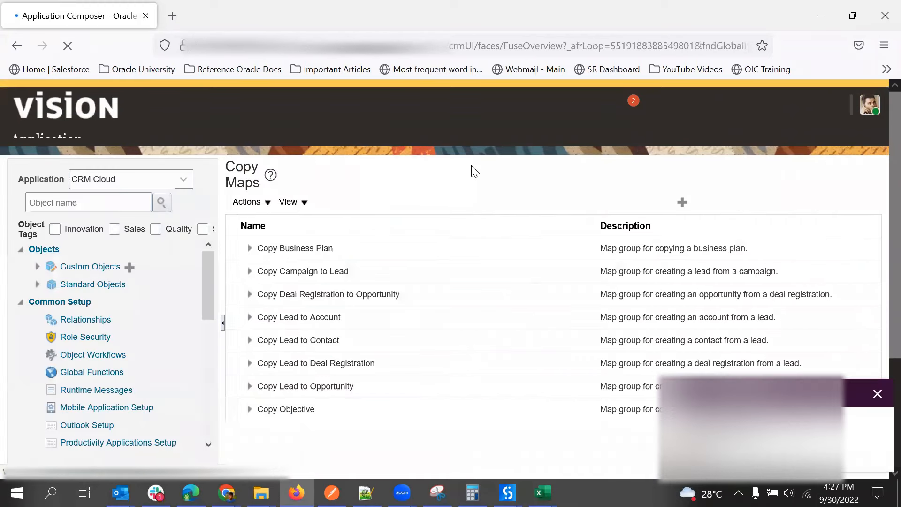
left_click(877, 394)
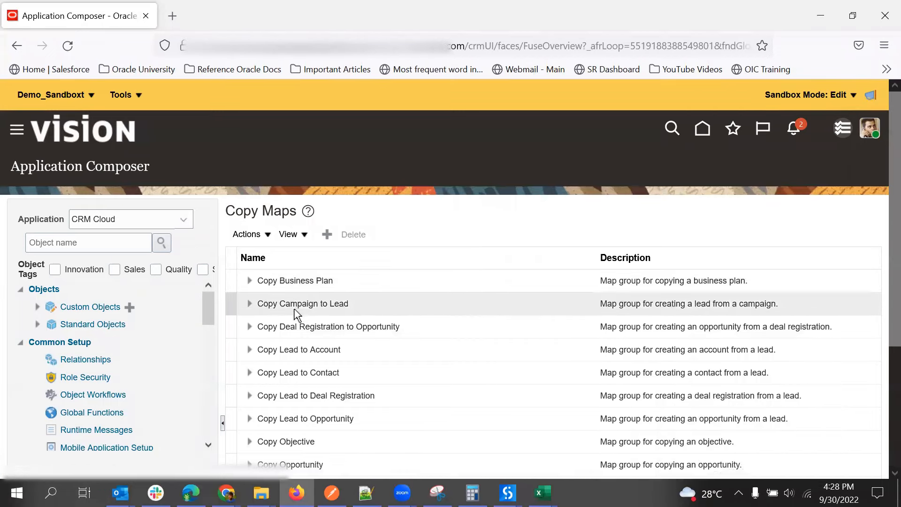
Step: Look through the available Copy Maps groups and their descriptions, including the maps contained in Copy Business Plan
scroll(459, 234, "down", 1)
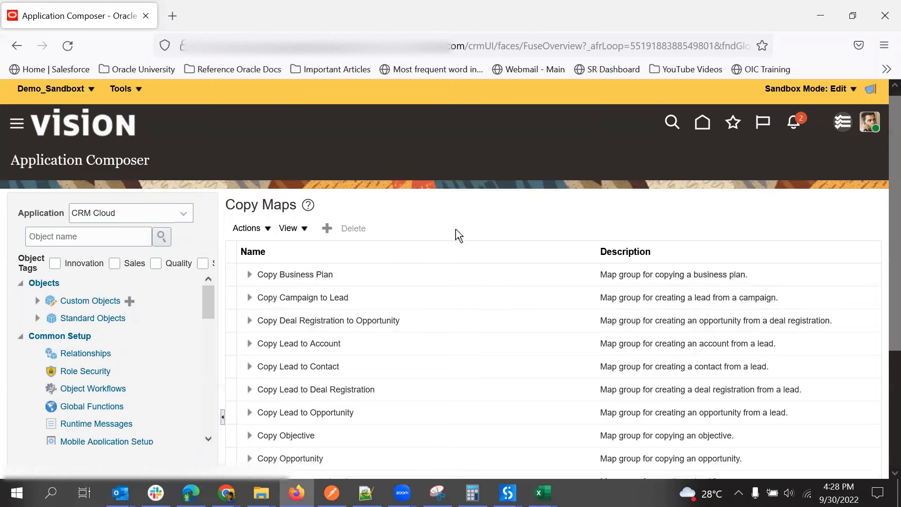
scroll(422, 254, "down", 2)
scroll(386, 291, "down", 1)
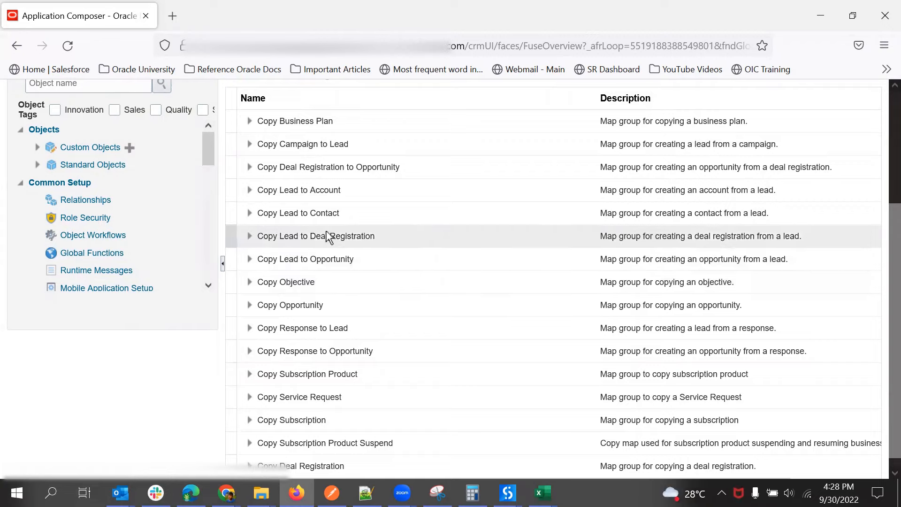
scroll(361, 164, "up", 3)
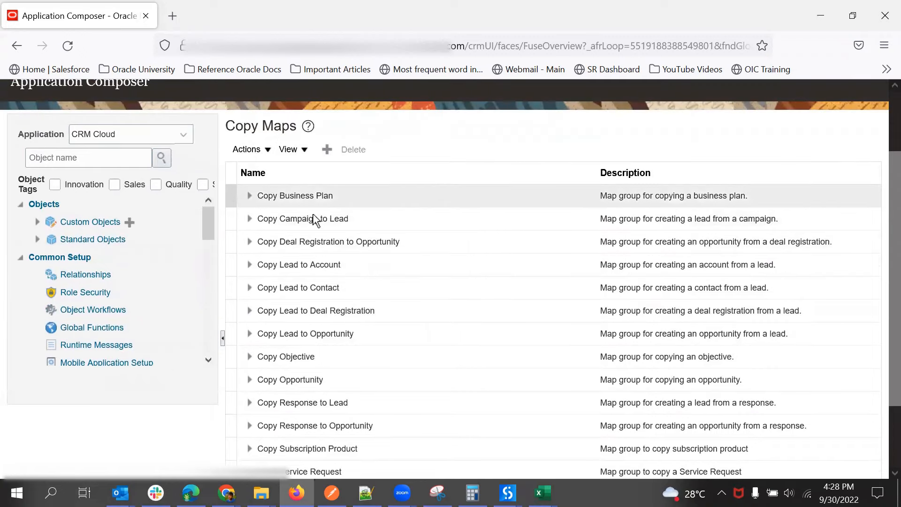
left_click(248, 197)
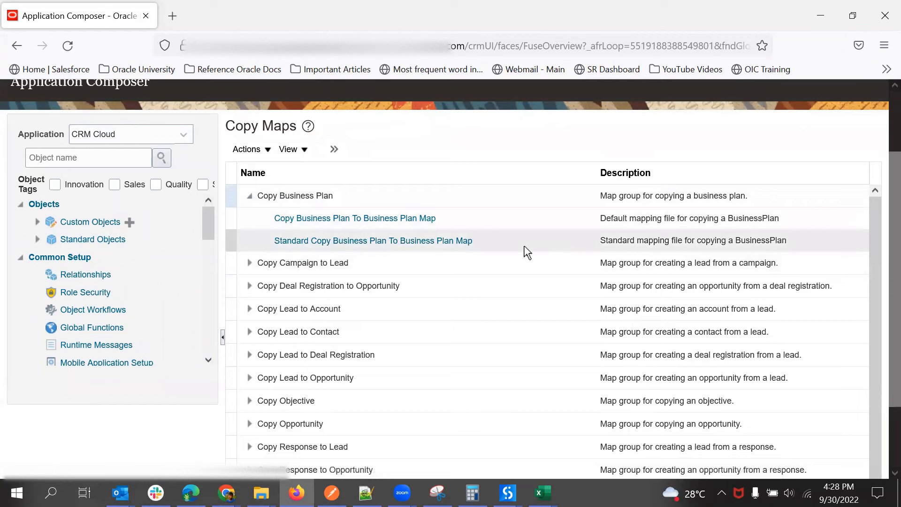
left_click(250, 197)
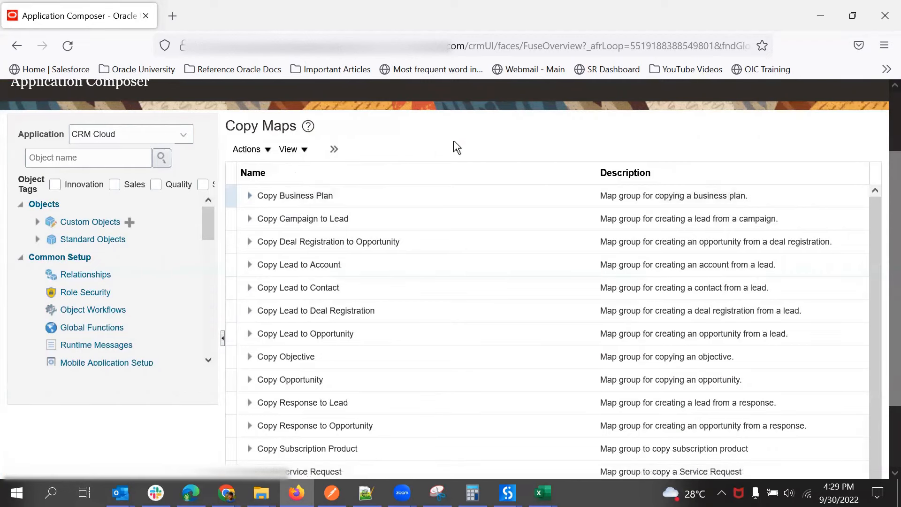
scroll(343, 293, "down", 1)
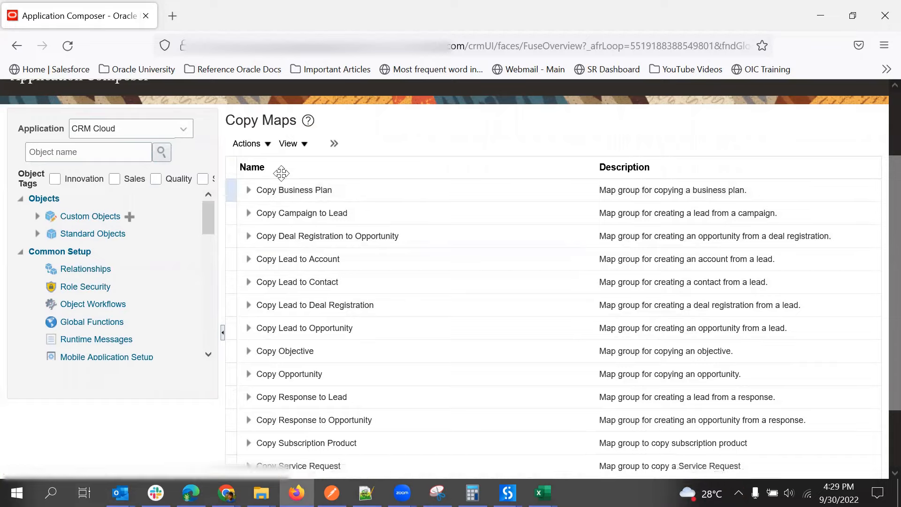
scroll(410, 336, "down", 2)
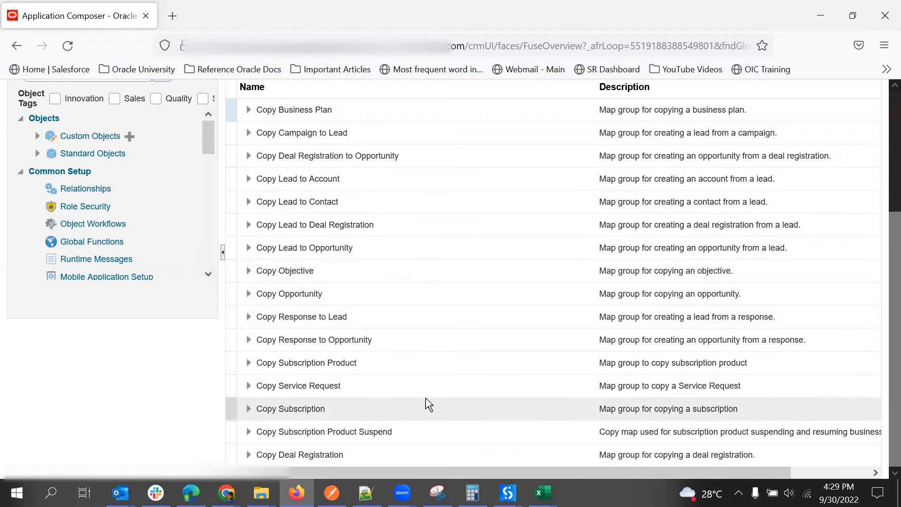
scroll(492, 230, "up", 4)
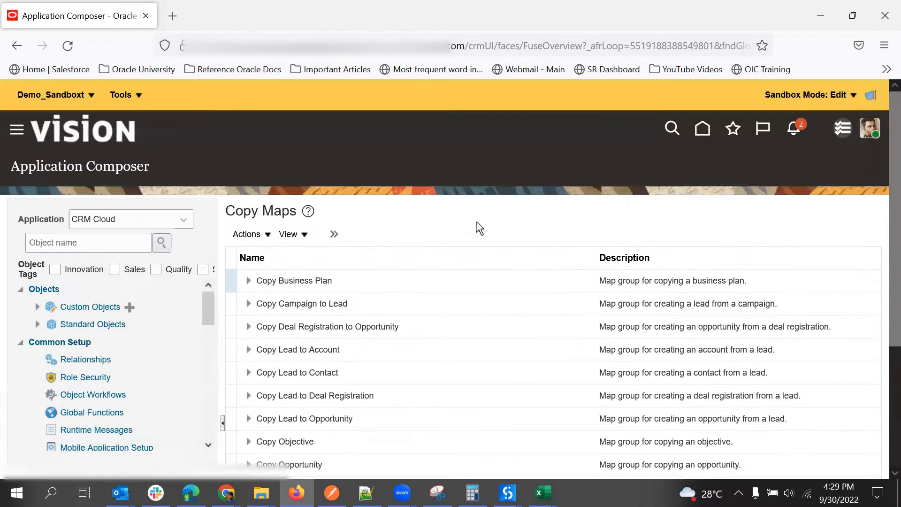